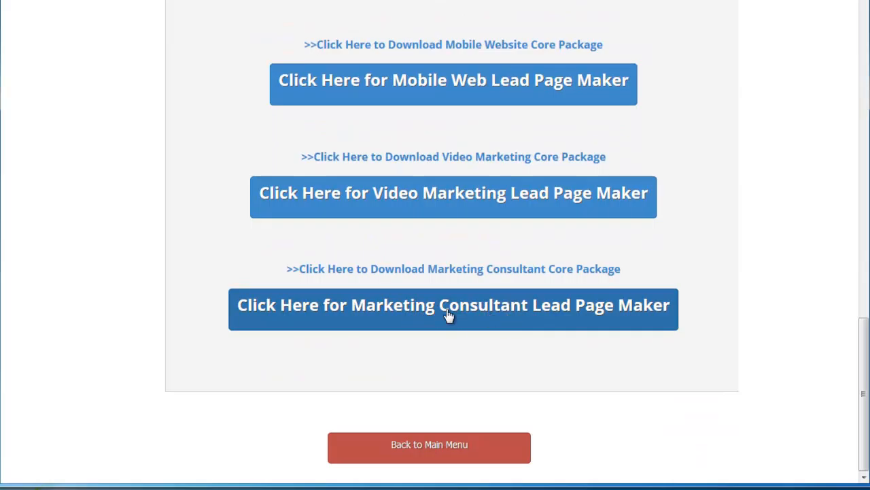
- Open the Marketing Consultant Lead Page Maker and submit Searchlabmedia as the business name
click(546, 316)
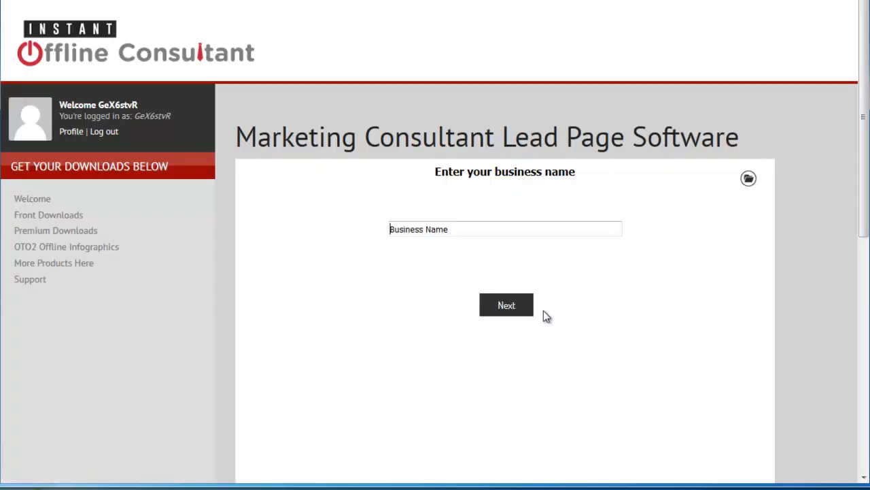
scroll(754, 253, down, 2)
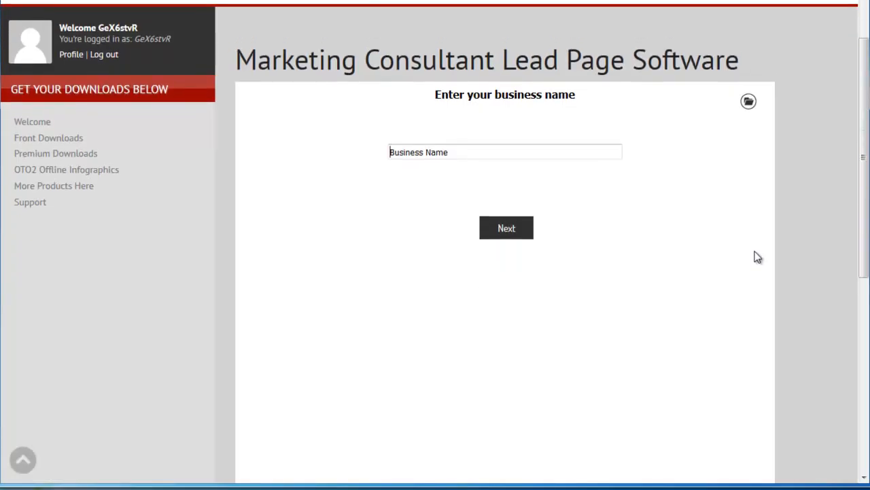
click(443, 152)
drag(447, 151, 325, 149)
text(Se)
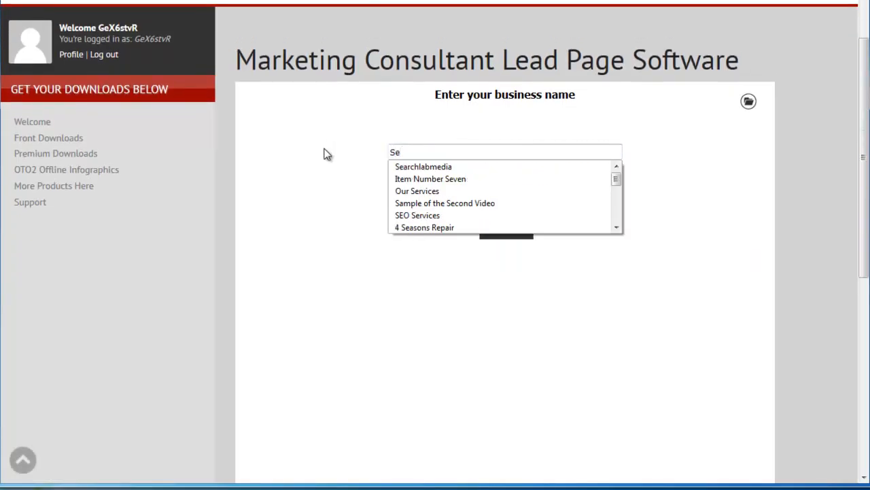
click(404, 169)
click(510, 229)
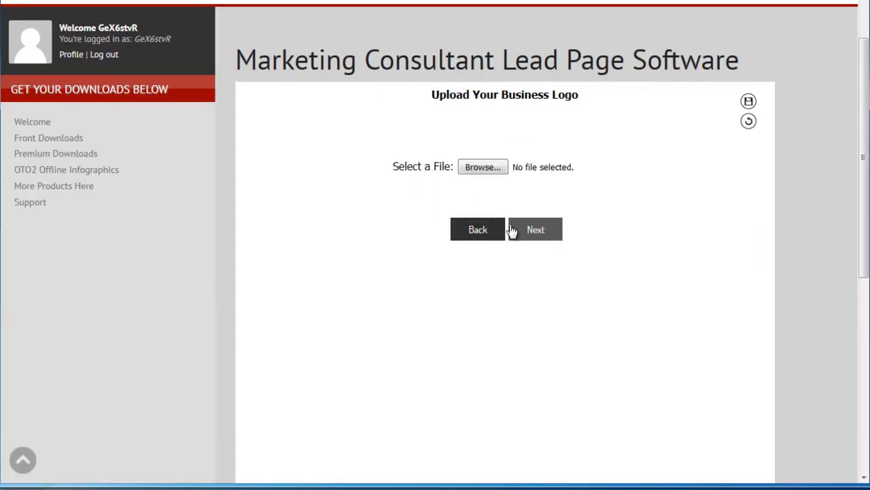
- Choose name.png from the logo folder as the business logo and submit it
click(488, 167)
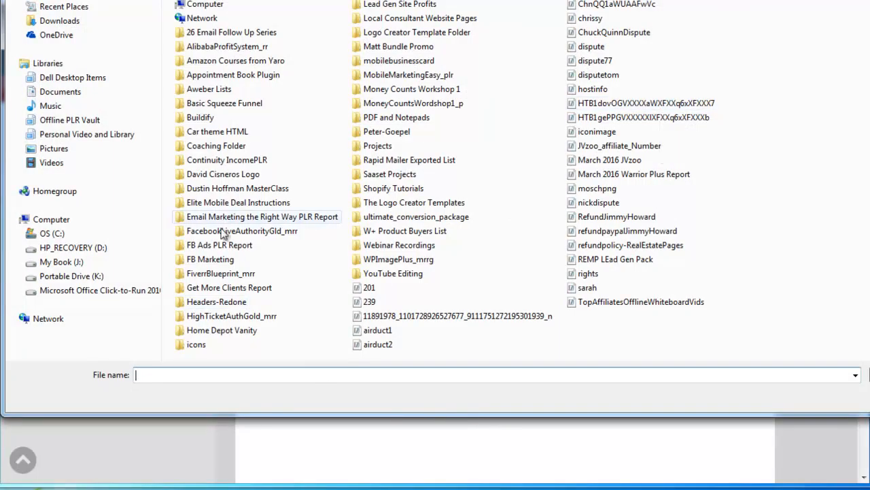
double_click(207, 174)
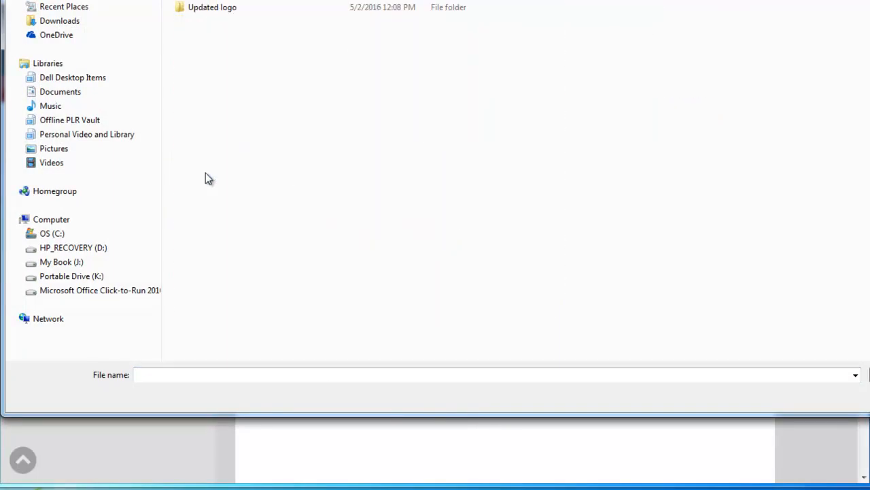
double_click(226, 11)
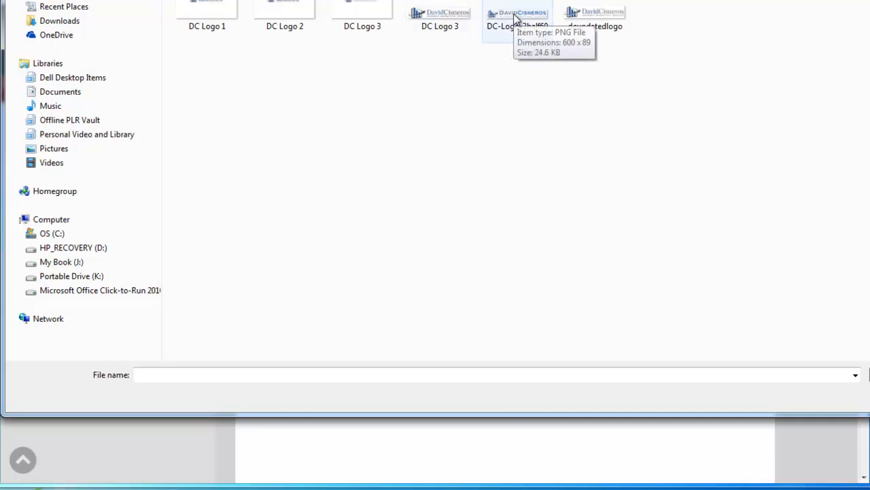
key(alt+Left)
double_click(209, 1)
click(596, 93)
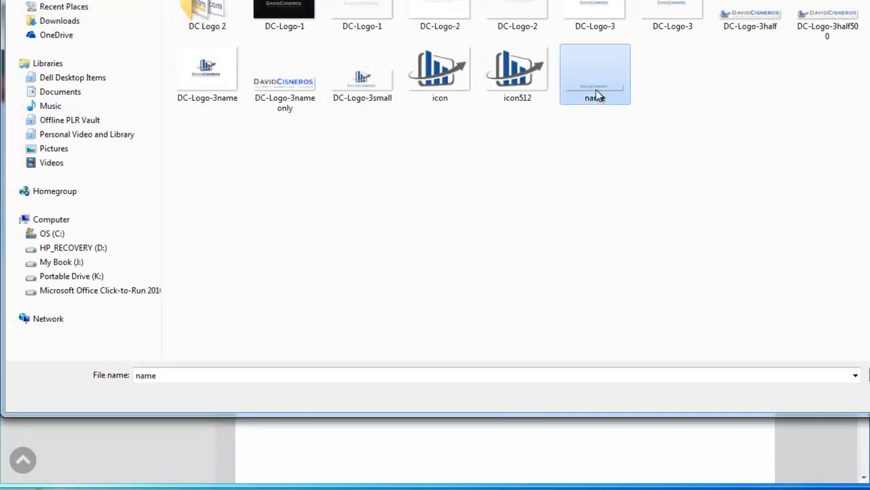
key(Return)
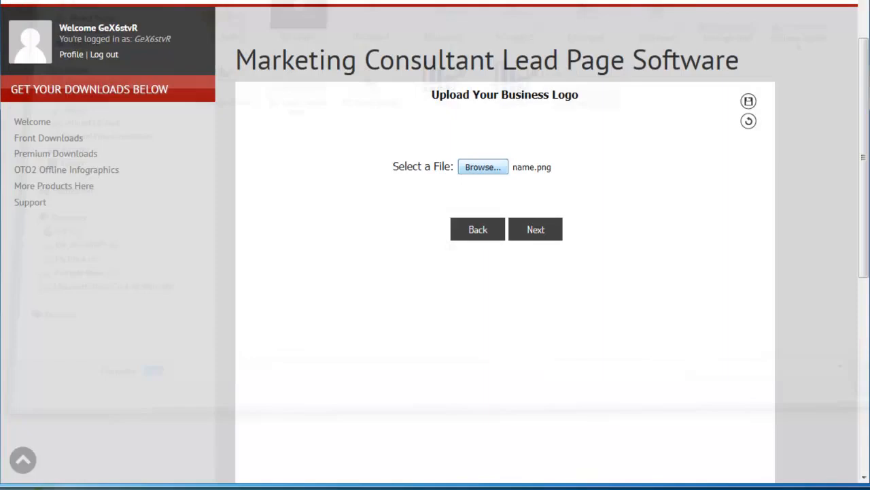
click(544, 240)
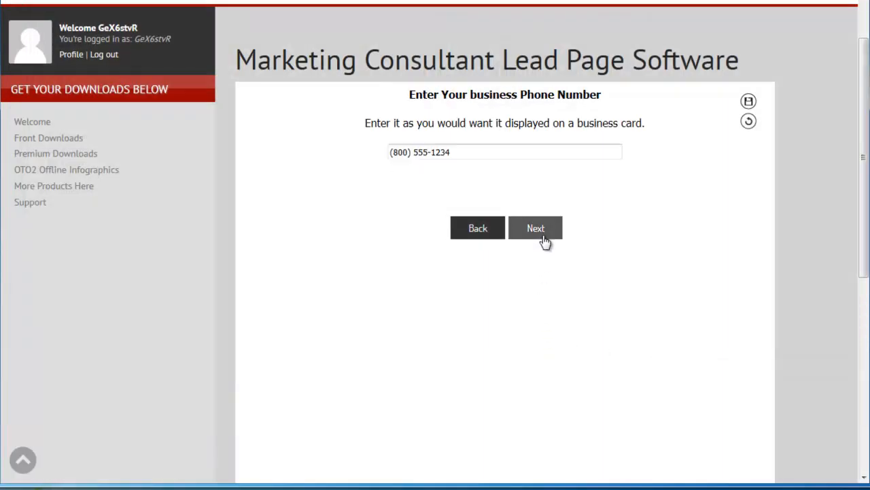
- Accept the prefilled business phone number and the prefilled tap-to-call number
drag(471, 153, 381, 141)
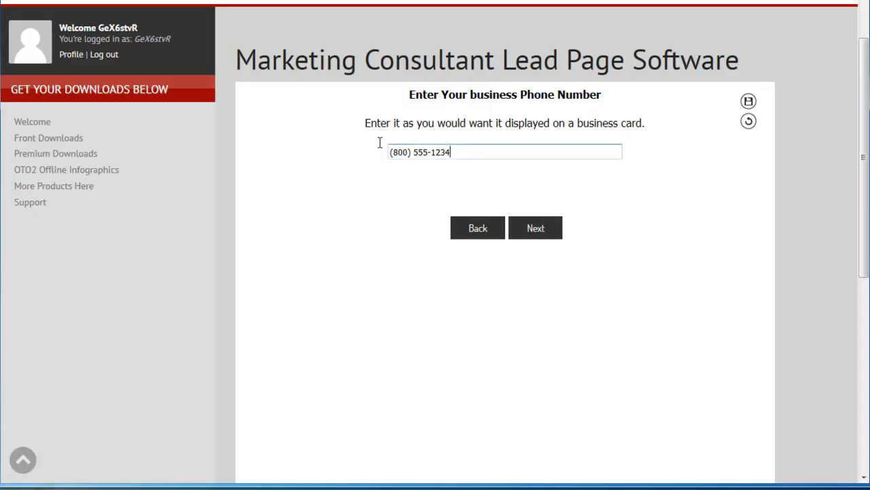
click(398, 152)
click(535, 231)
drag(450, 154, 378, 199)
click(410, 153)
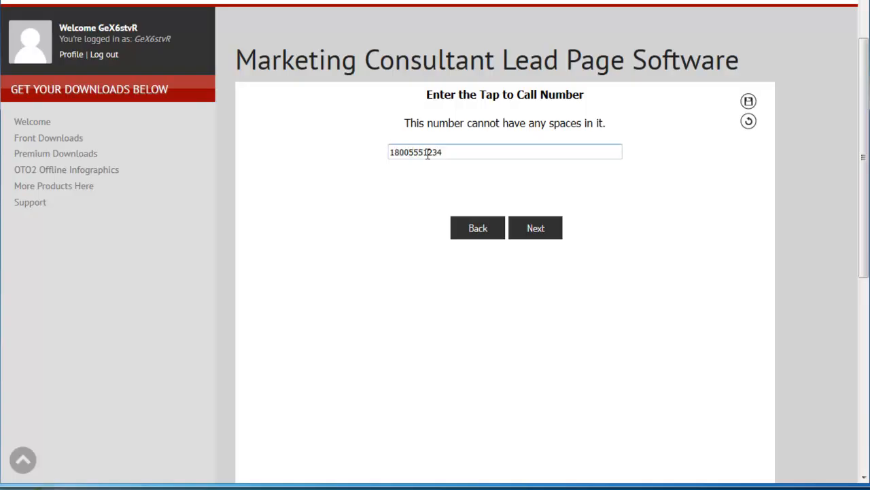
drag(449, 153, 371, 142)
click(536, 231)
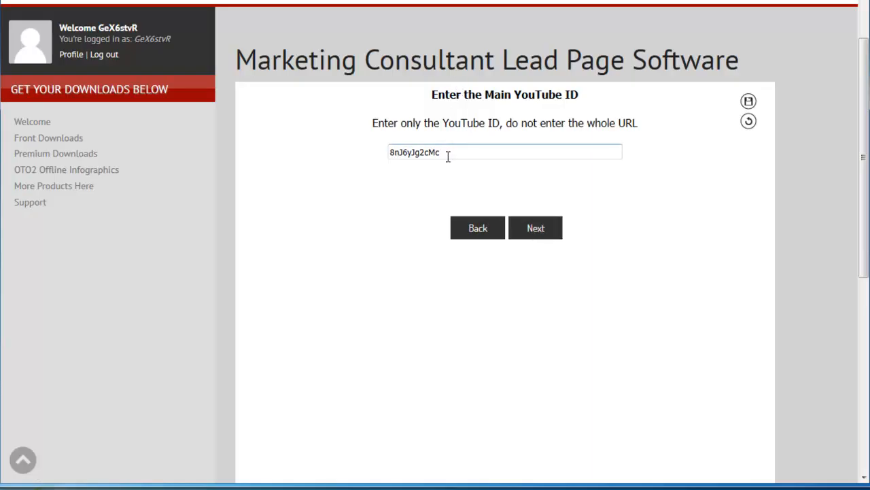
- Switch to YouTube and examine the IOC Welcome Video's share link to identify its video ID, then return to the lead page form
drag(451, 155, 388, 151)
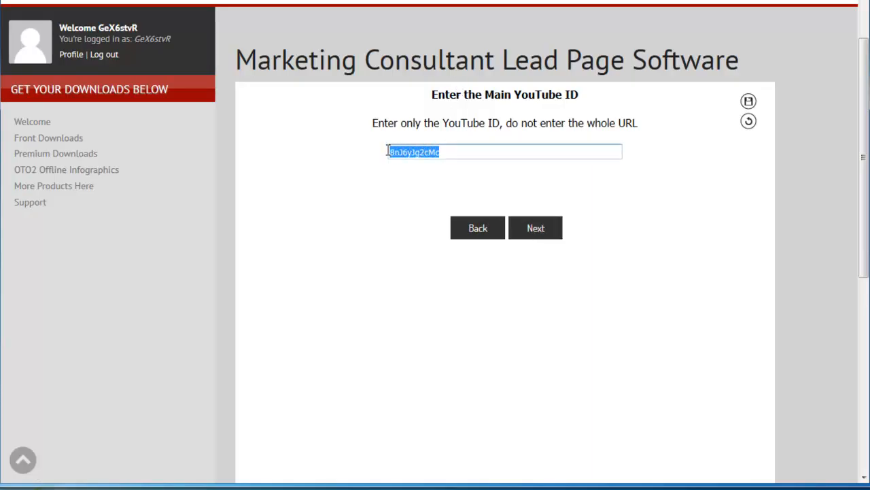
click(442, 153)
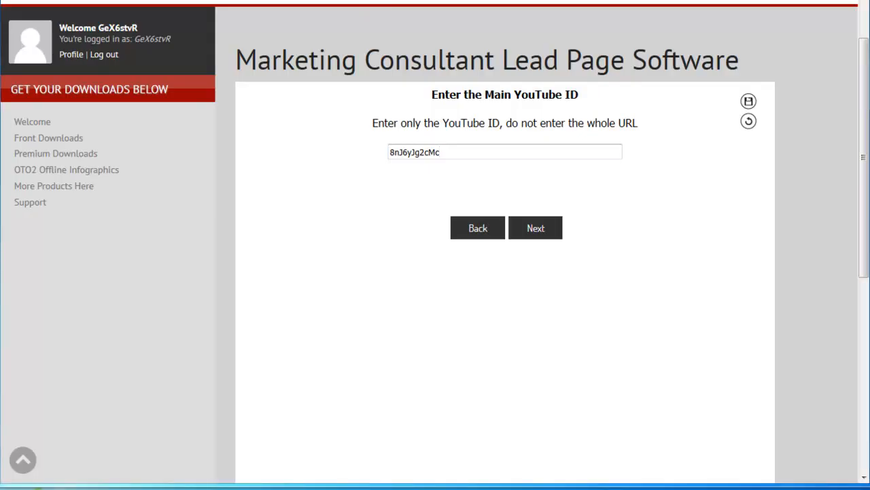
key(alt+Tab)
drag(462, 43, 408, 42)
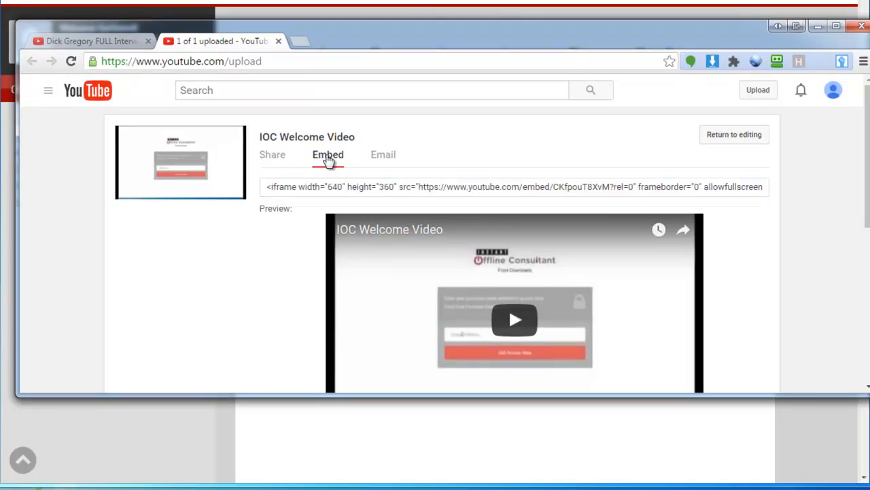
click(282, 161)
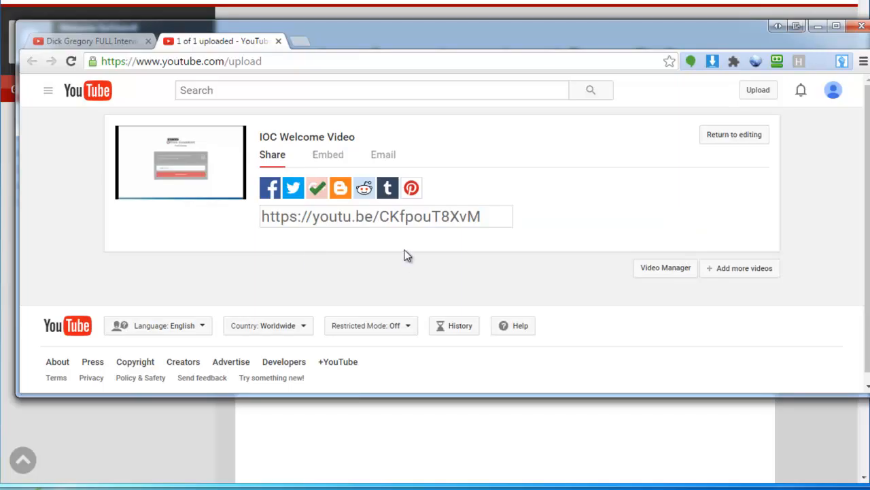
drag(379, 216, 481, 217)
drag(379, 217, 480, 216)
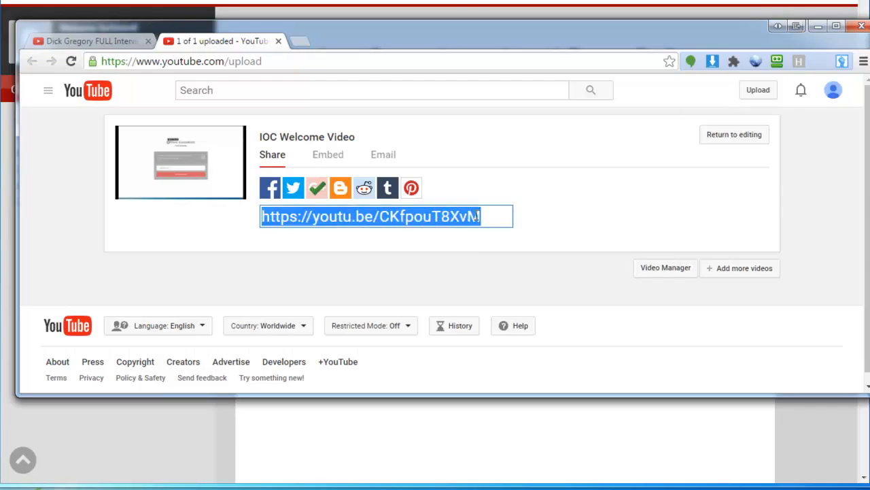
click(406, 216)
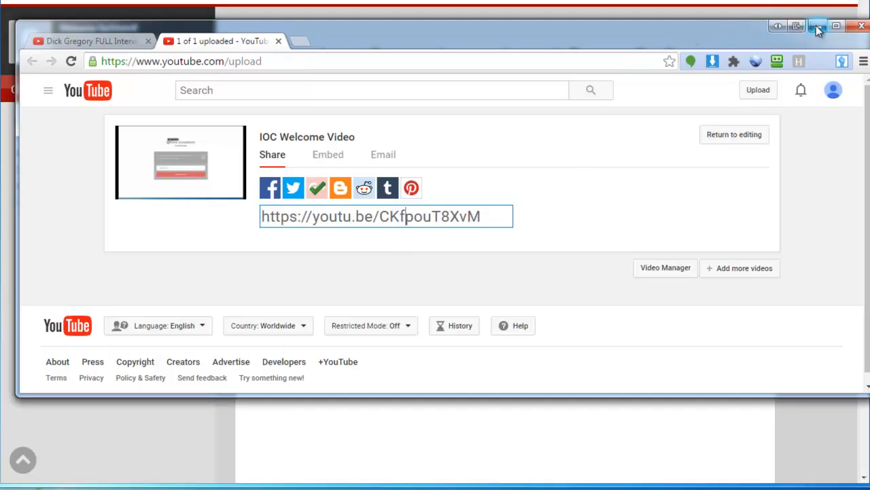
drag(742, 33, 717, 0)
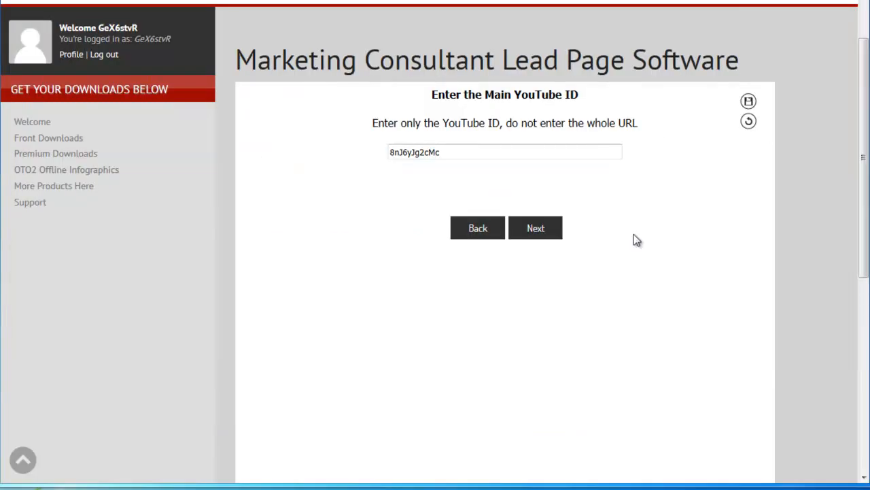
- Accept the prefilled main YouTube ID and paste the JotForm embed script as the autoresponder code
click(546, 235)
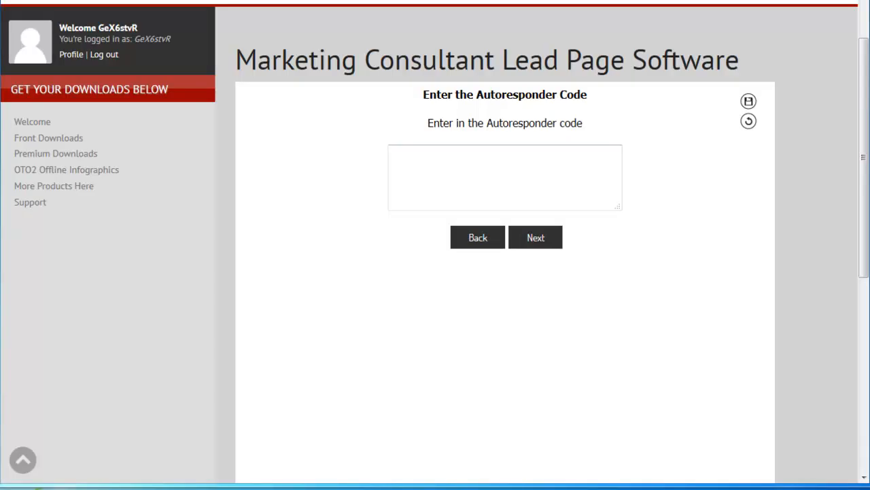
click(499, 181)
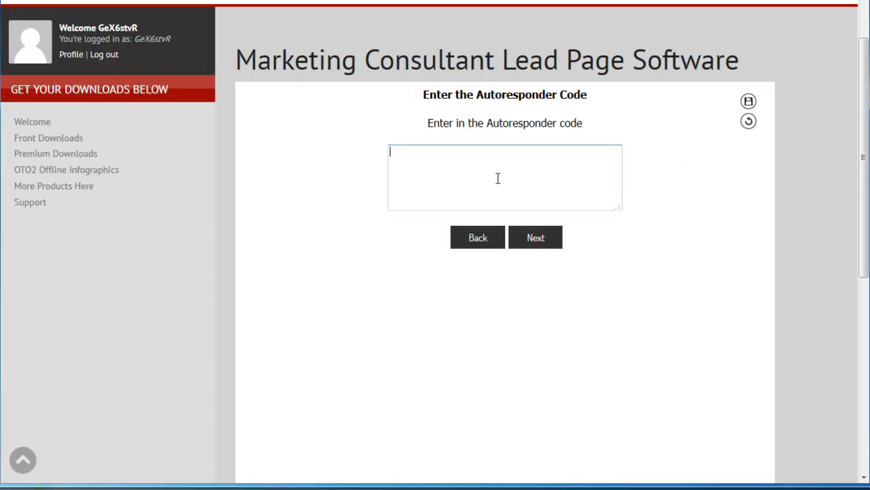
key(ctrl+v)
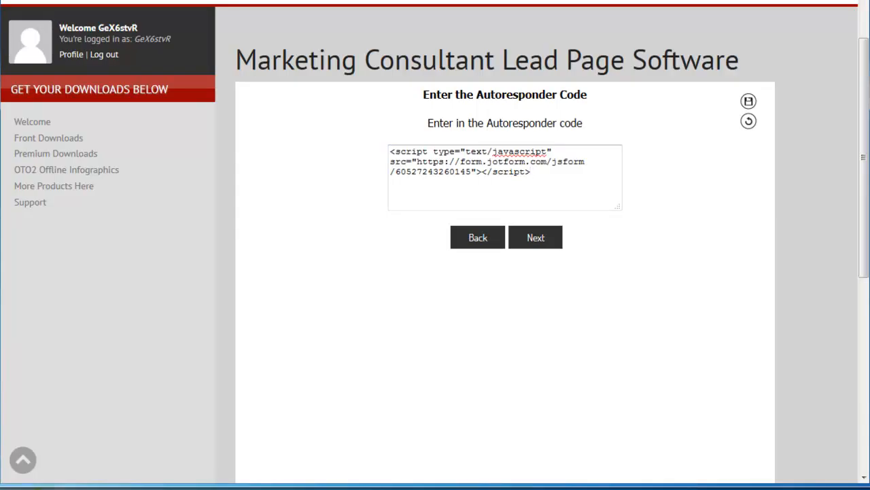
- Switch to JotForm and bring up the embed code of the "Enter Your Email to Get Your Free Report!" form
key(ctrl+t)
text(jot)
key(Return)
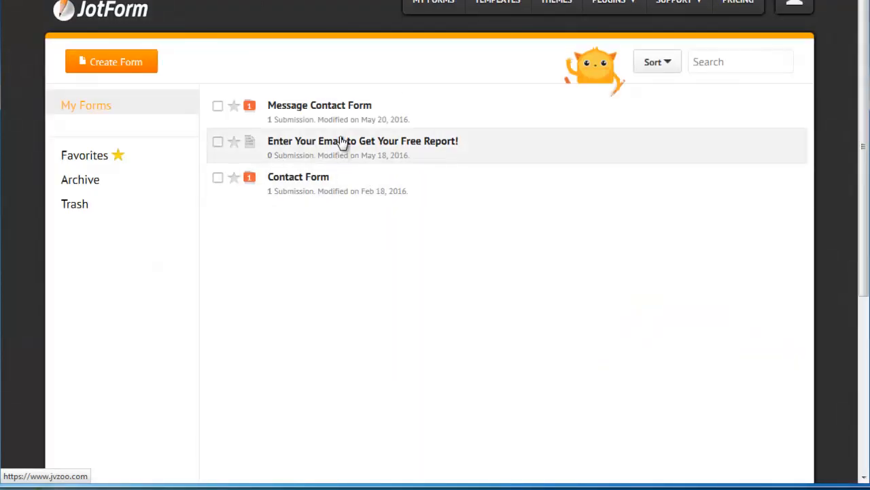
click(342, 142)
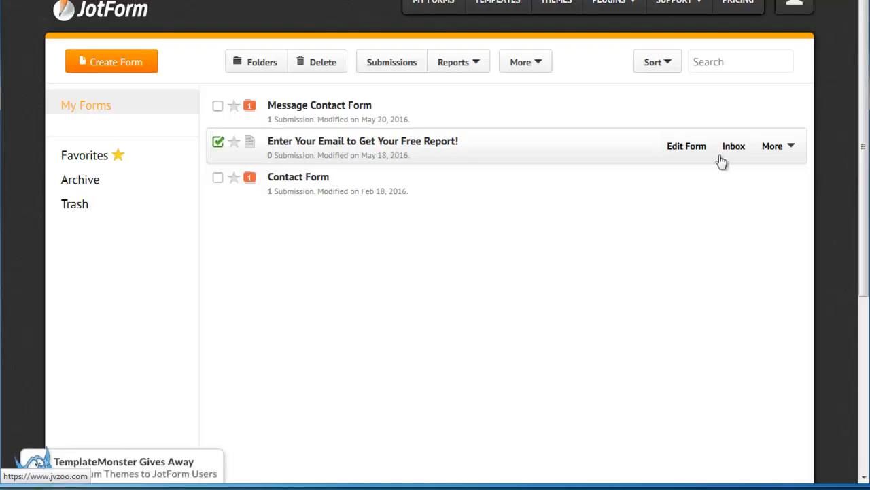
click(697, 146)
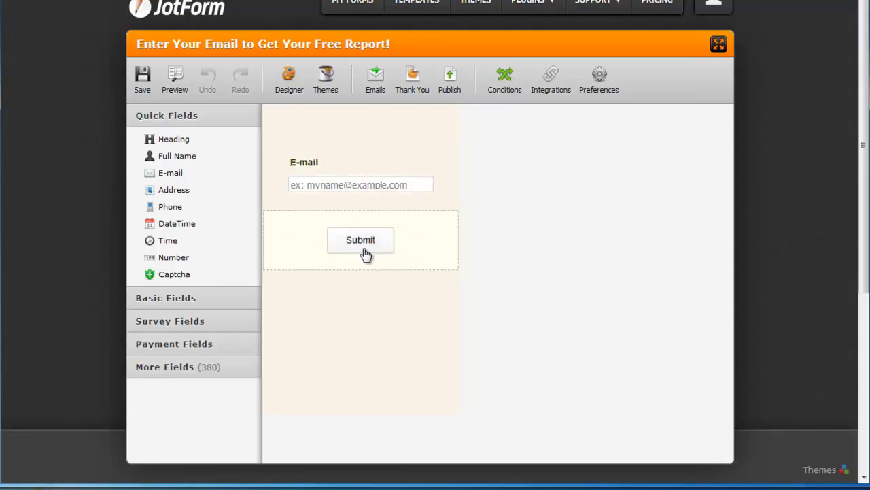
click(449, 83)
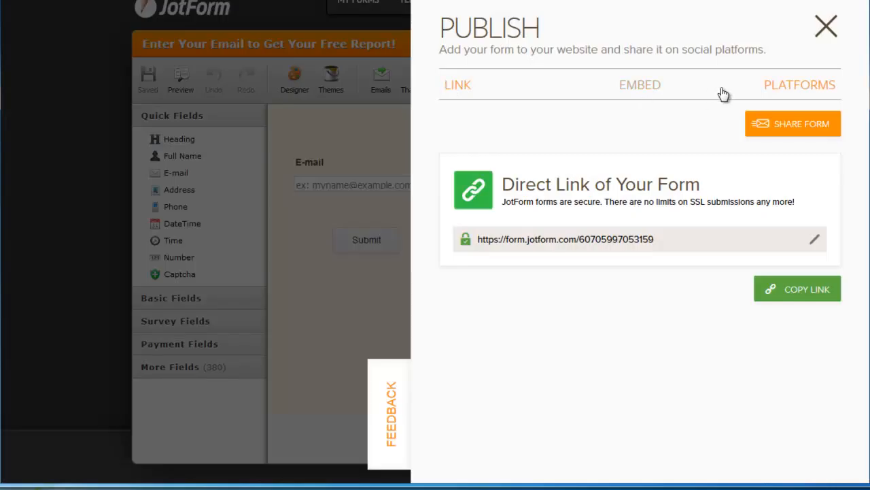
click(653, 92)
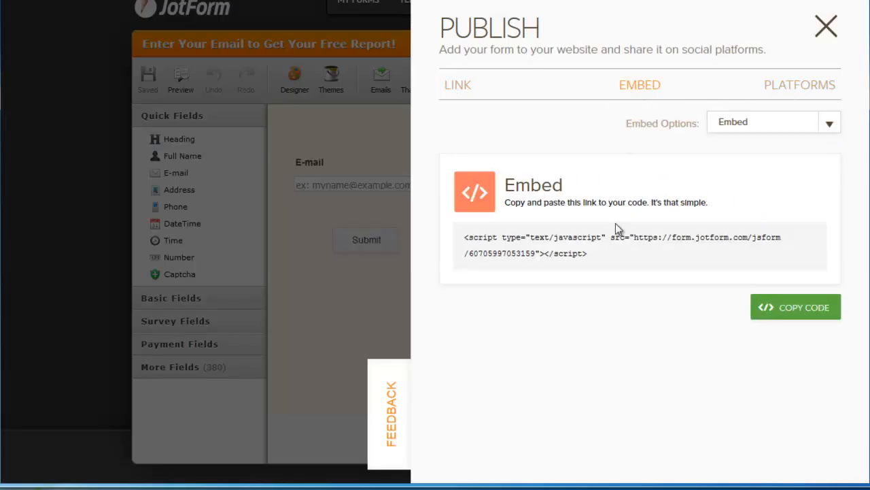
drag(603, 266, 452, 235)
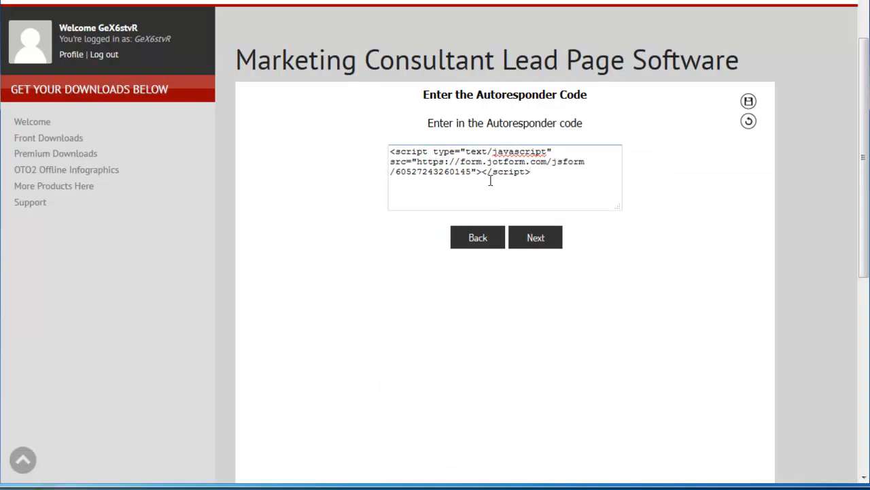
click(537, 239)
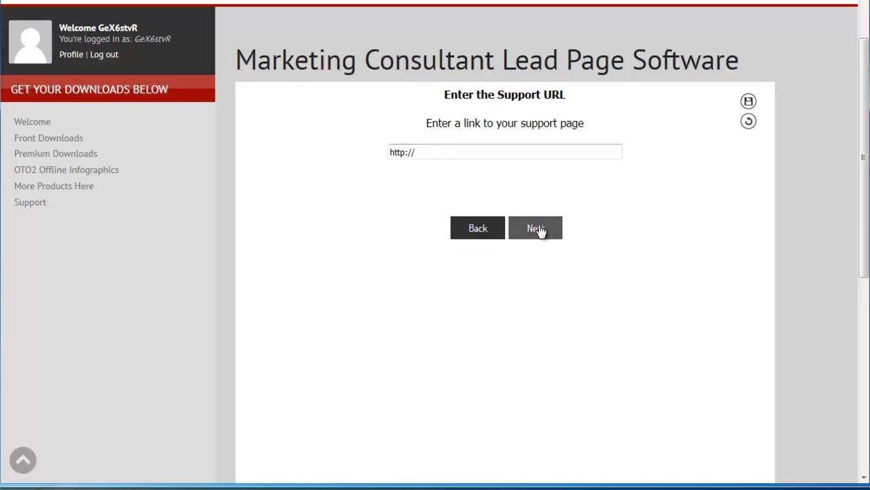
click(537, 229)
click(439, 150)
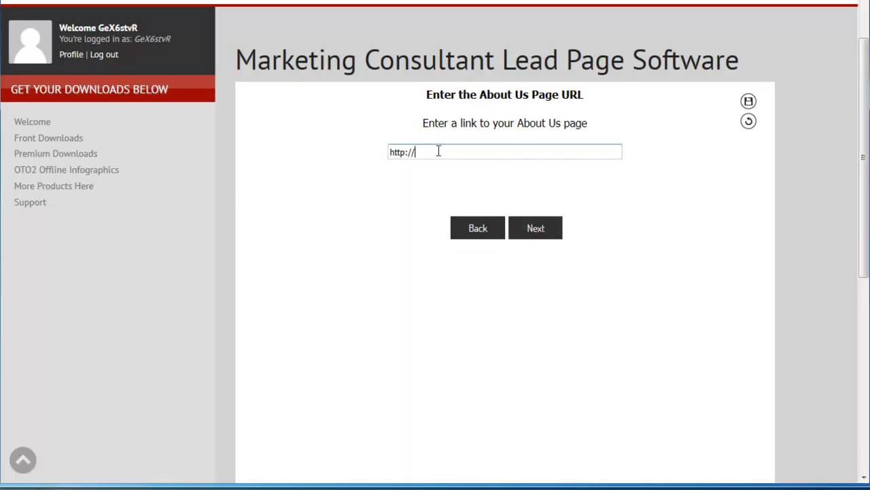
click(537, 229)
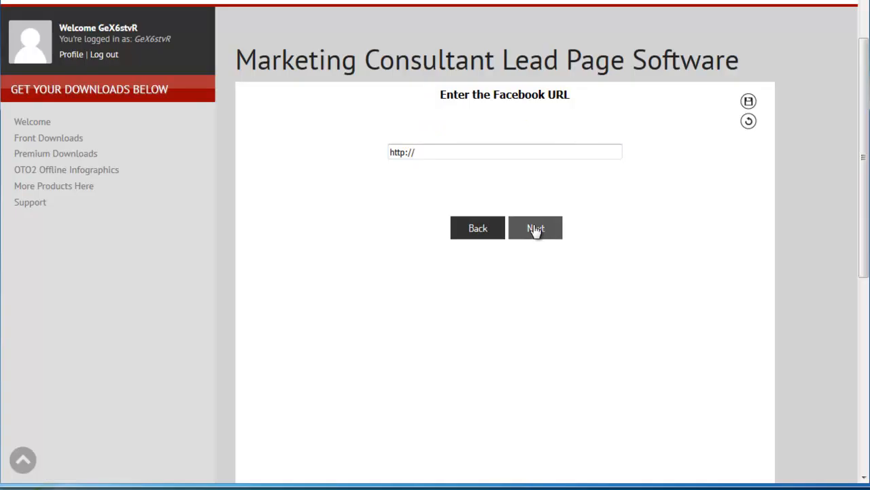
click(536, 229)
click(537, 230)
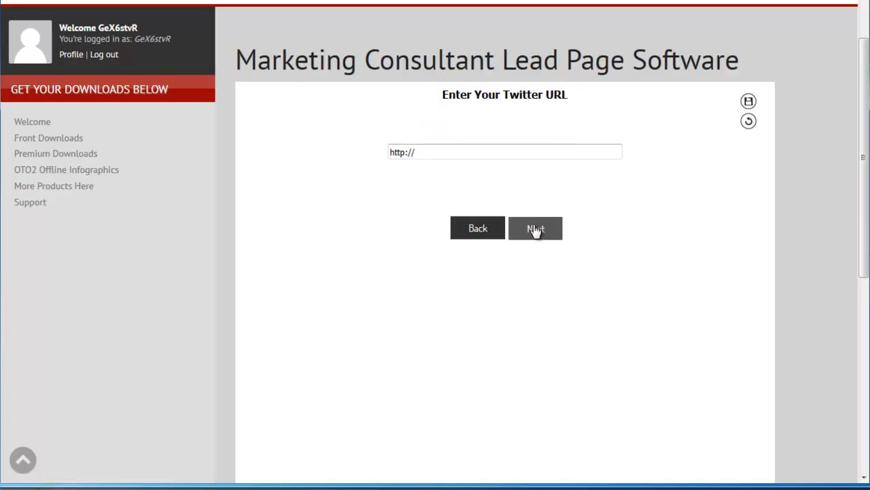
click(537, 230)
click(537, 230)
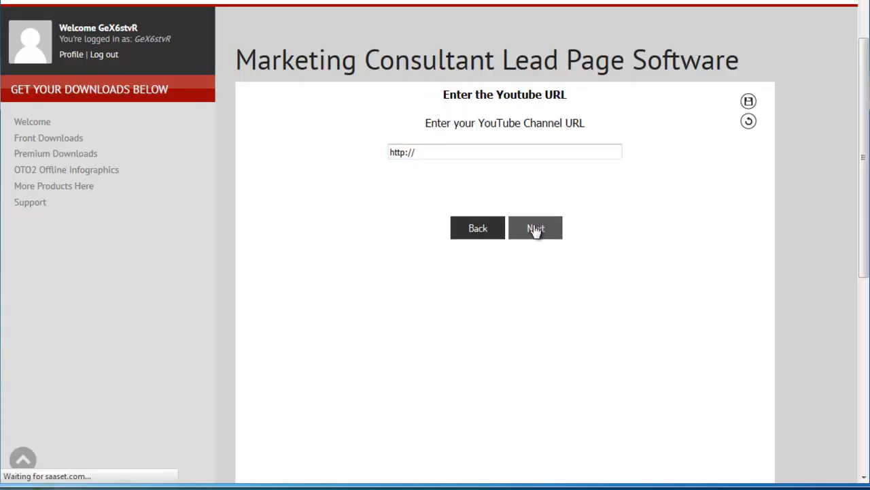
click(536, 230)
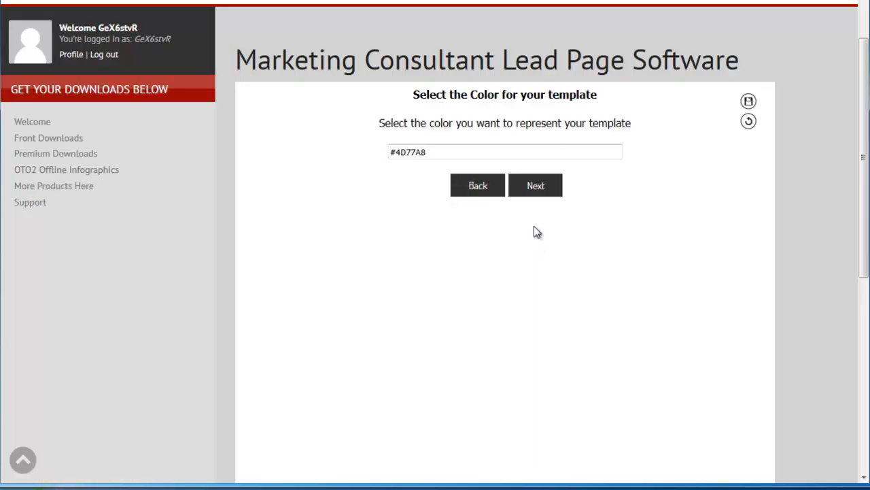
- Darken the template color to #304A69 and create the marketing consulting lead pages with the prefilled copyright year
click(423, 152)
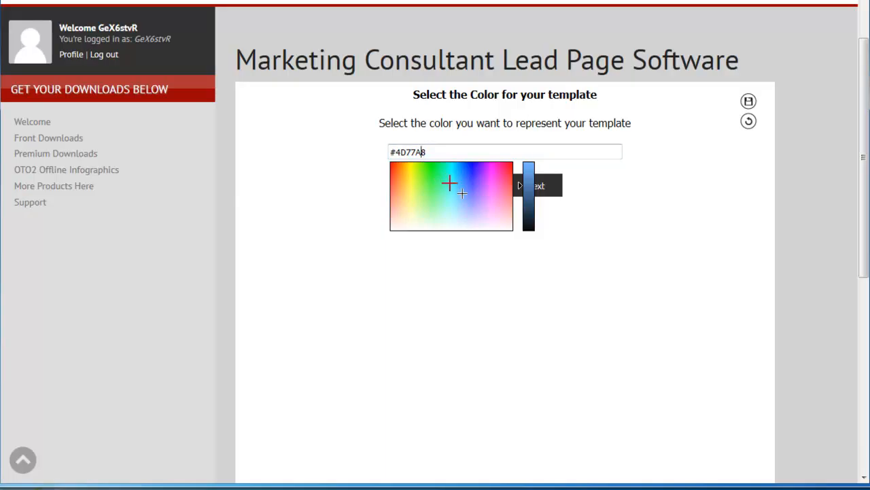
click(530, 202)
click(529, 205)
drag(529, 204, 528, 202)
click(624, 222)
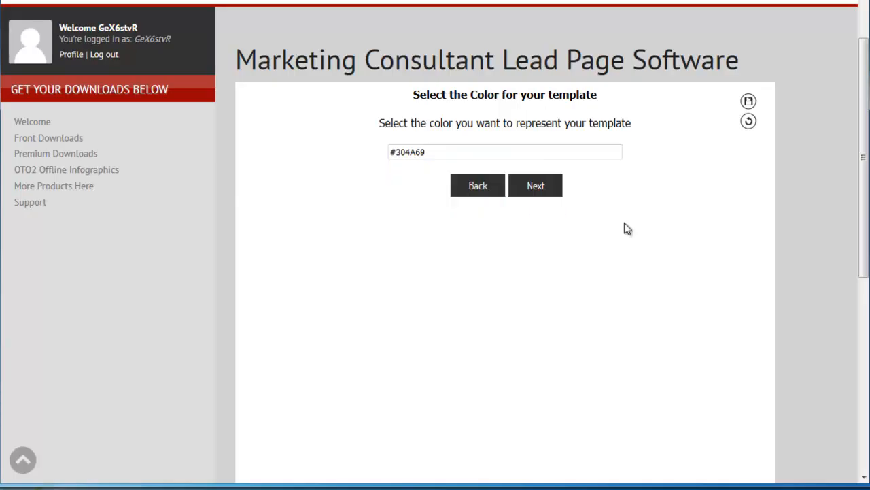
click(544, 190)
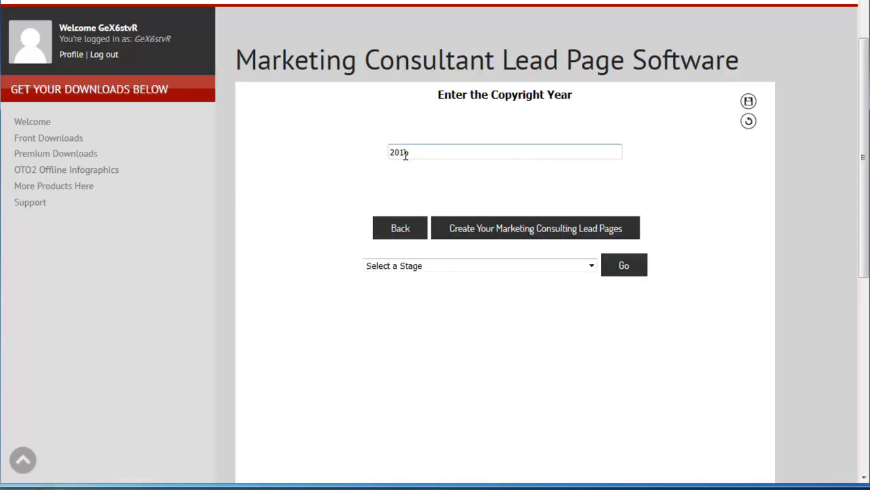
click(530, 231)
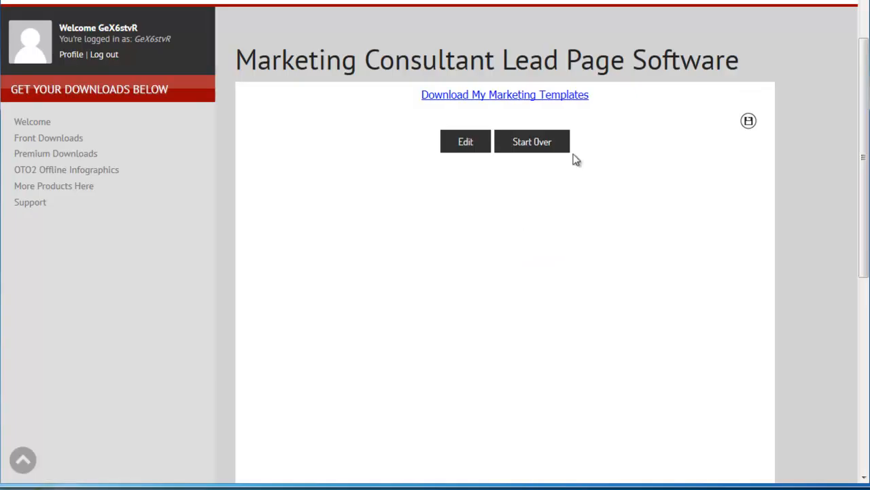
- Save the form's settings to the Desktop as a sas file named MCSample
right_click(749, 124)
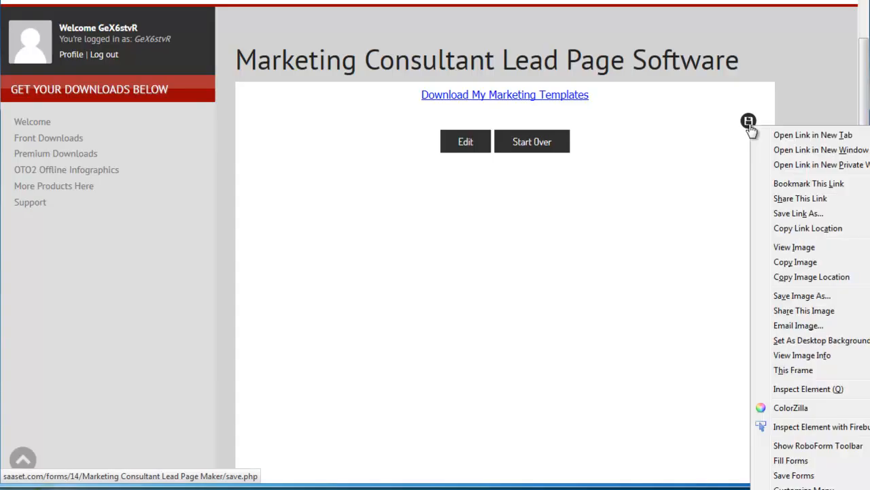
click(792, 215)
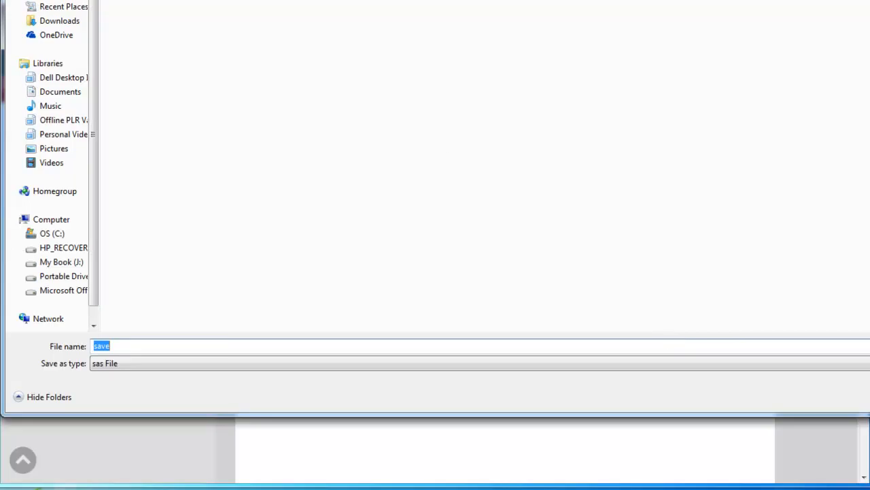
drag(388, 0, 481, 1)
click(144, 15)
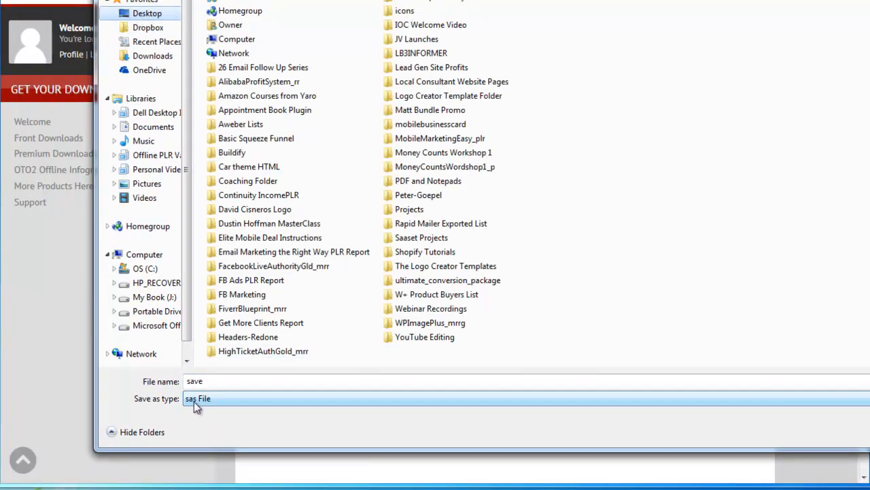
double_click(214, 380)
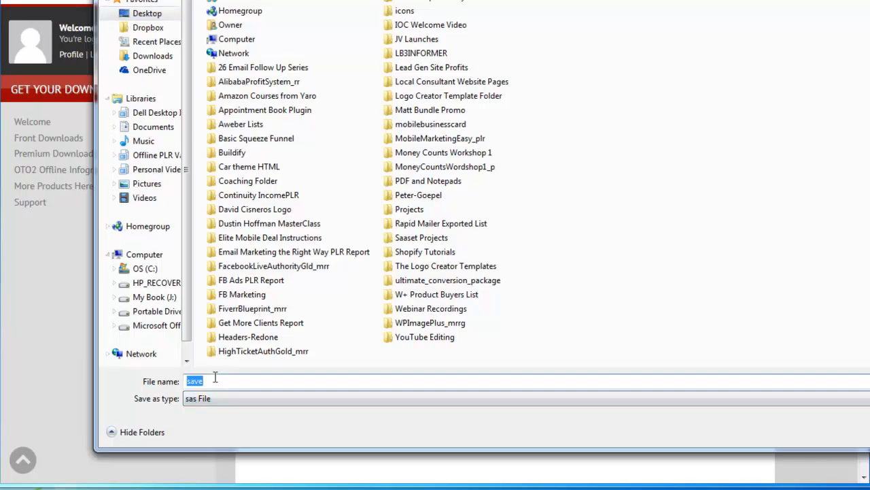
text(MCSample)
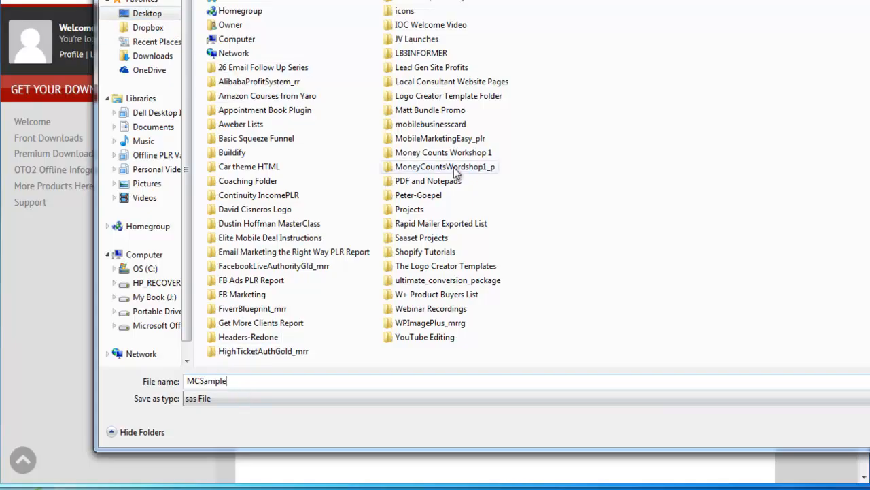
key(Return)
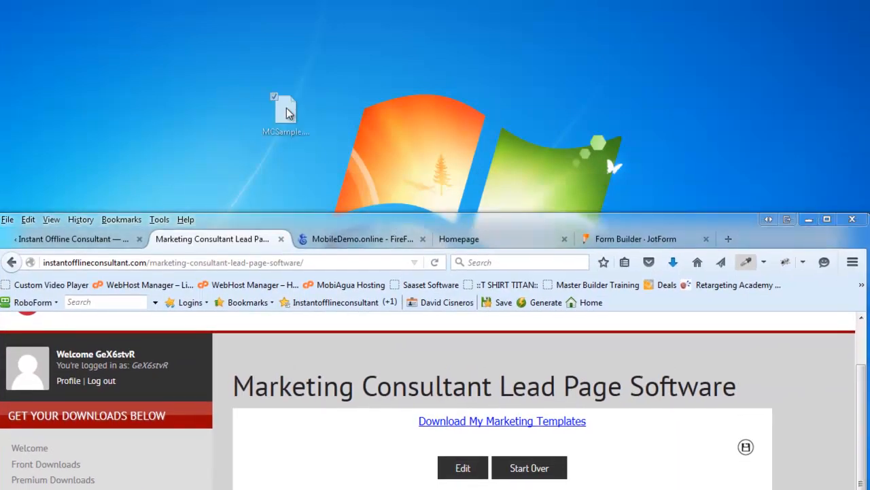
- Show the desktop and move the saved MCSample file aside
drag(287, 112, 559, 47)
key(super+d)
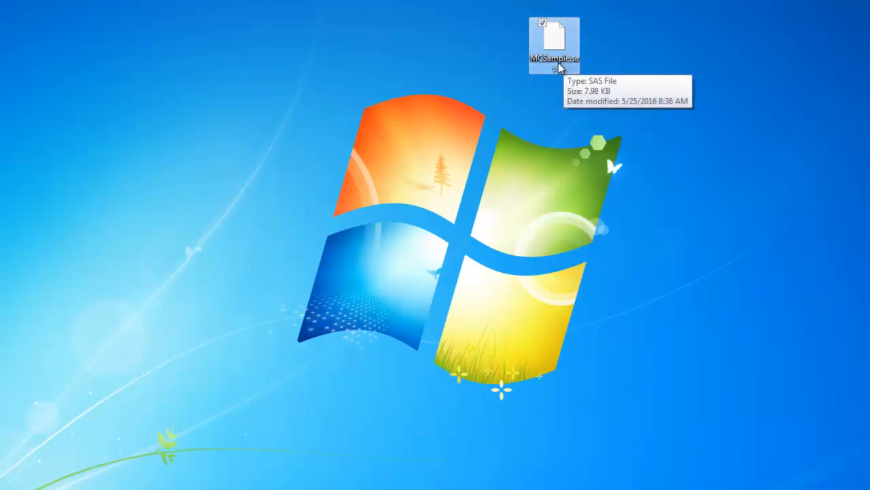
drag(558, 63, 858, 51)
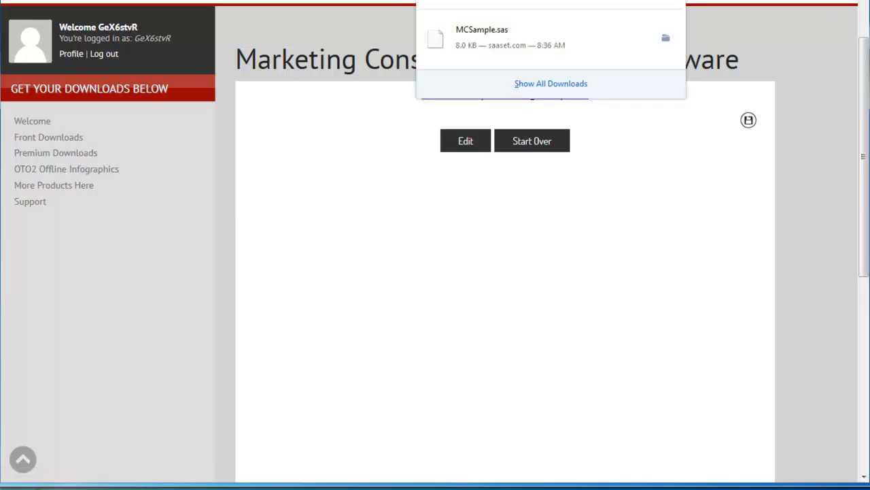
- Open the downloaded Marketing Consultant Lead Page Maker(3).zip archive in WinZip and dismiss its notification
key(Escape)
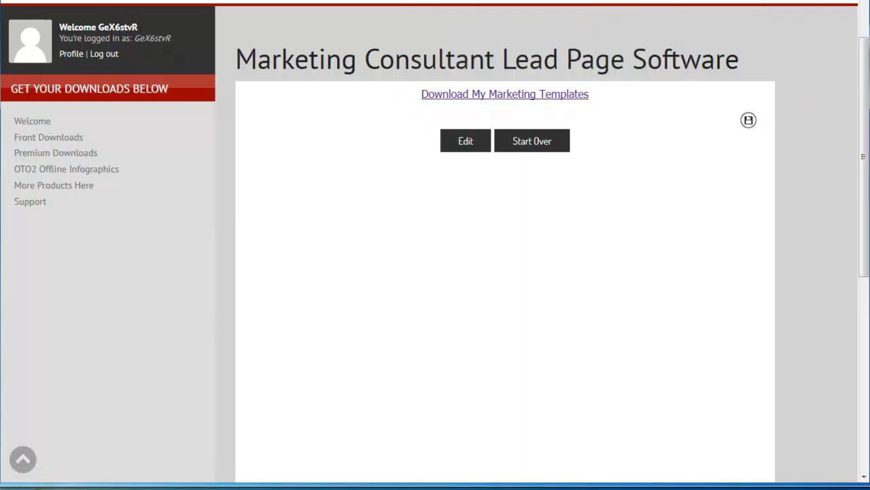
click(551, 3)
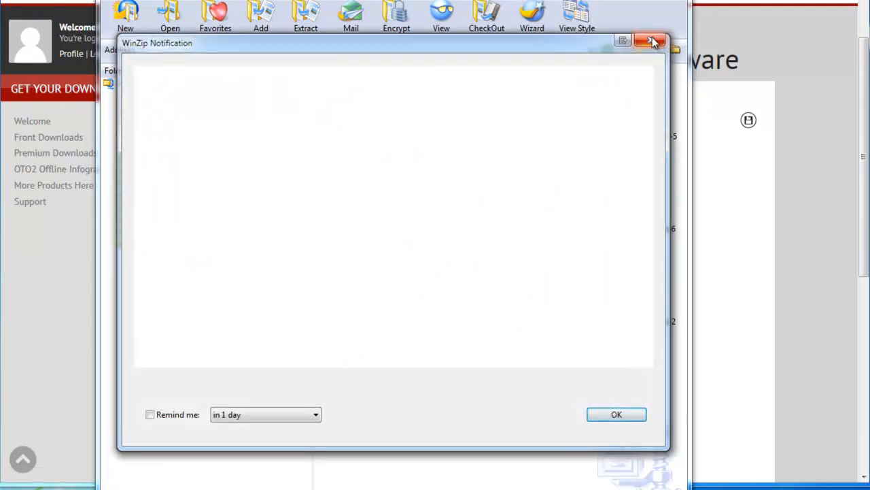
click(654, 42)
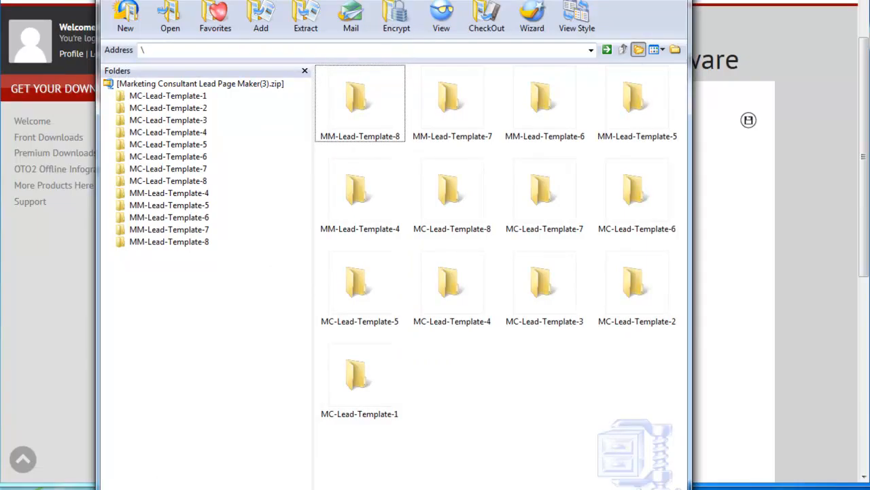
drag(435, 1, 405, 0)
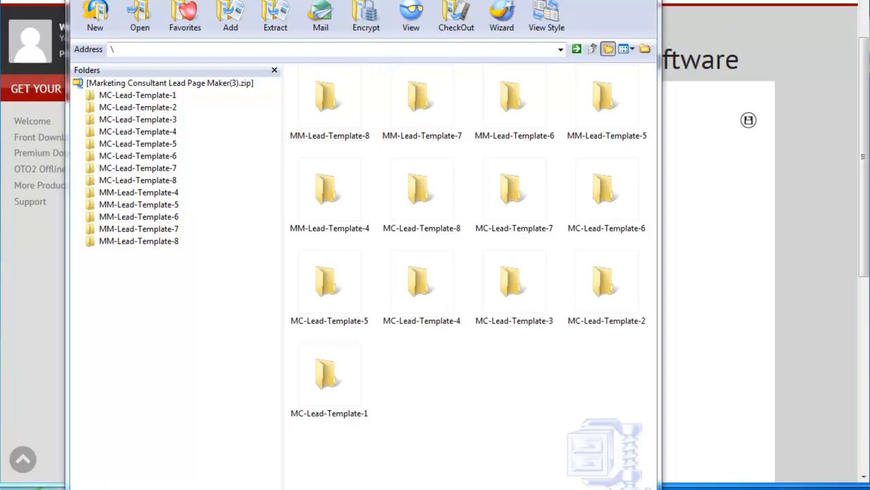
- Extract all template folders from the zip archive into the MC Samples folder
click(461, 395)
click(848, 290)
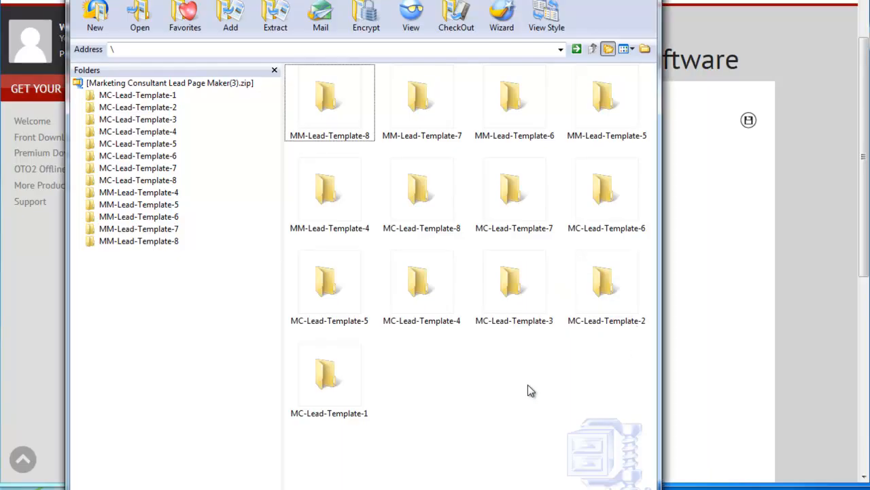
key(ctrl+a)
drag(600, 94, 869, 131)
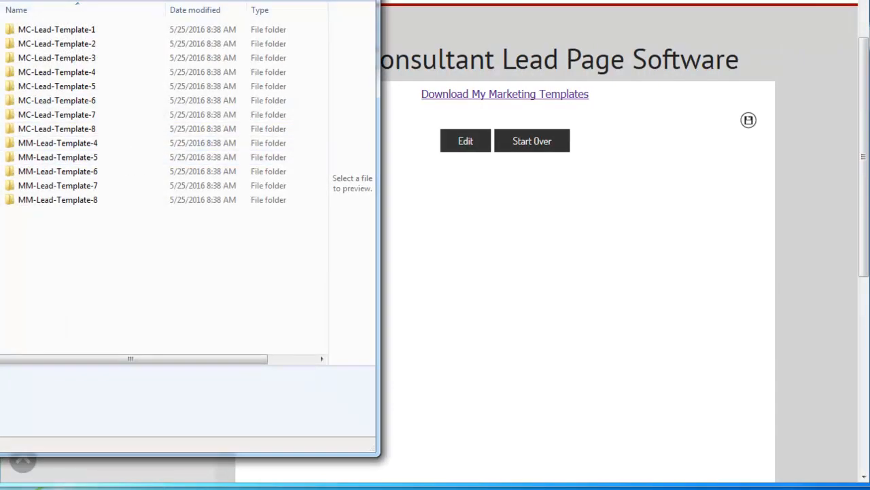
- Open the index page of MC-Lead-Template-1 and review its video, opt-in form, report section and copyright footer
click(239, 96)
double_click(240, 101)
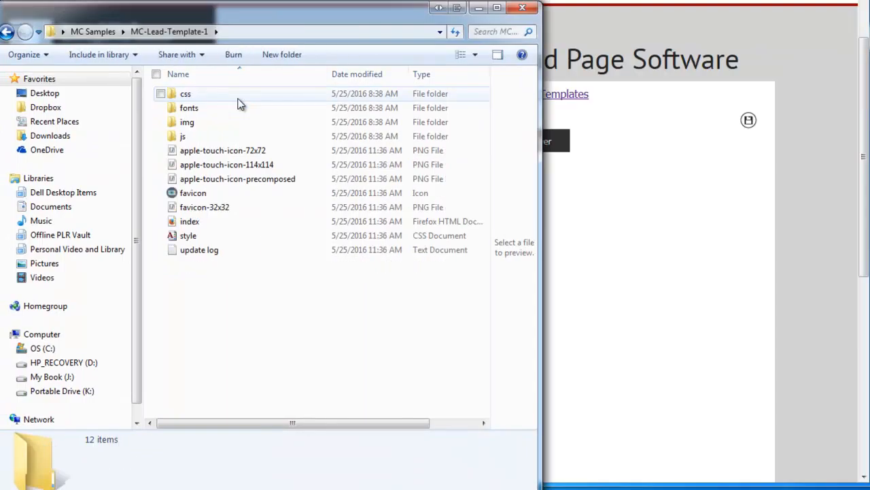
double_click(190, 224)
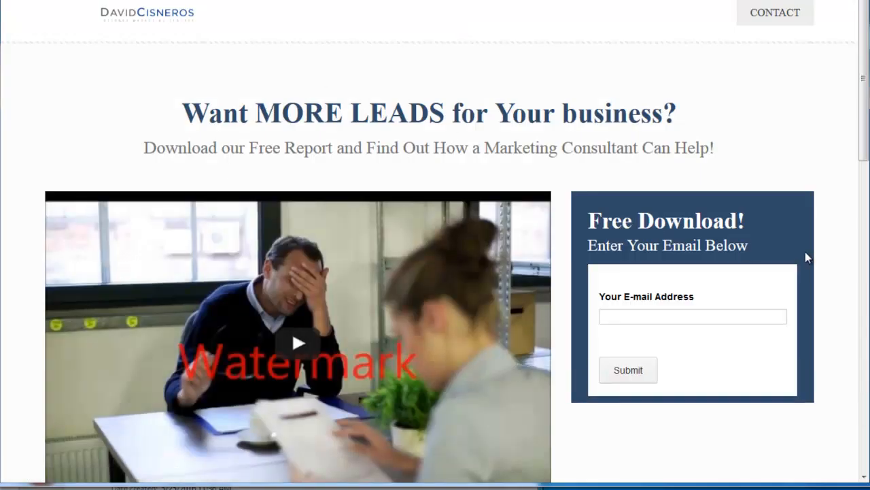
drag(864, 132, 866, 273)
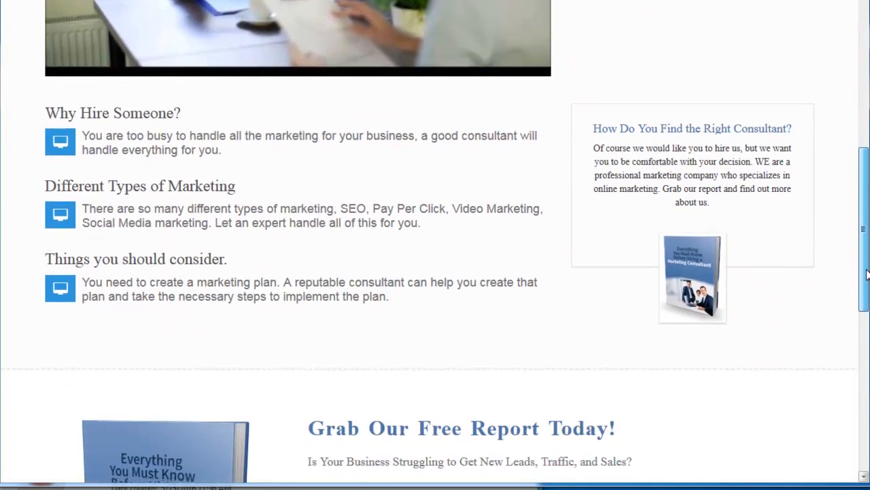
drag(866, 273, 865, 390)
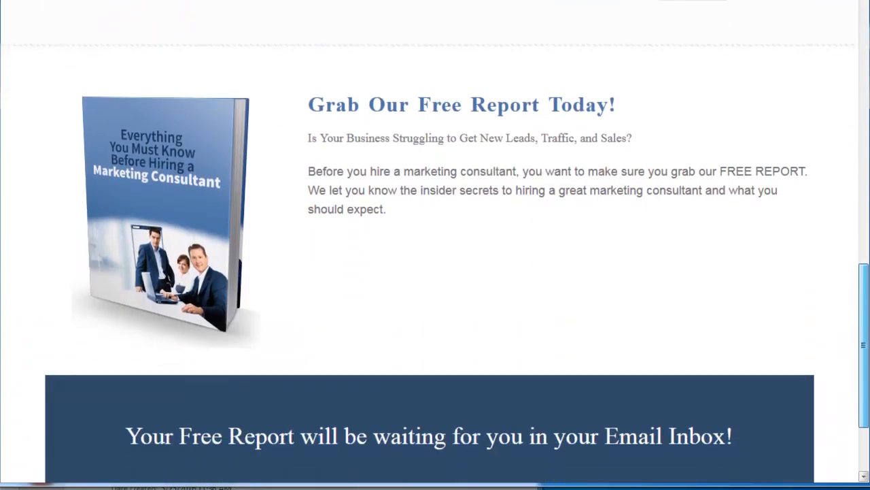
scroll(435, 245, down, 3)
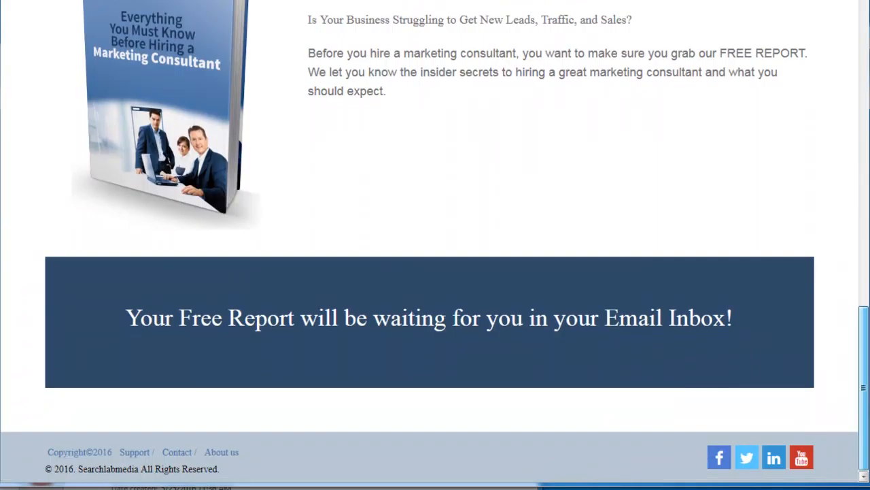
drag(79, 469, 248, 481)
drag(861, 418, 833, 116)
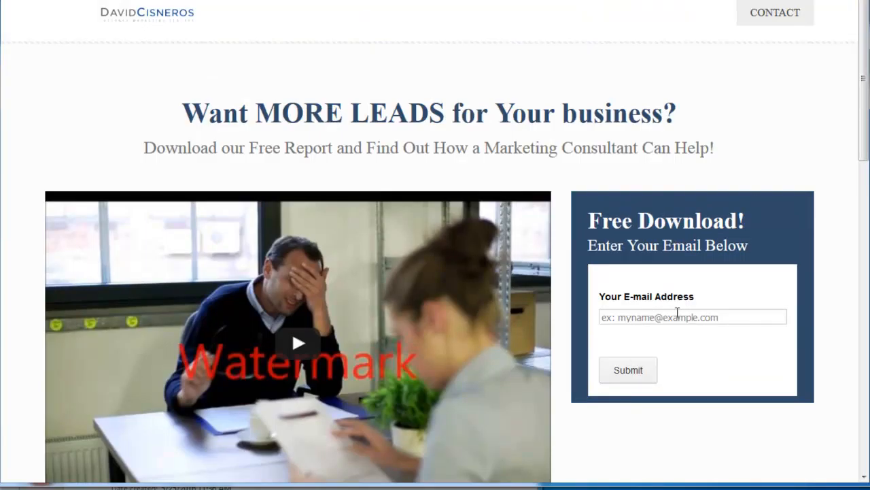
- Return to File Explorer, open the index page of MC-Lead-Template-2 and review it down to the footer
click(204, 488)
double_click(262, 124)
click(208, 240)
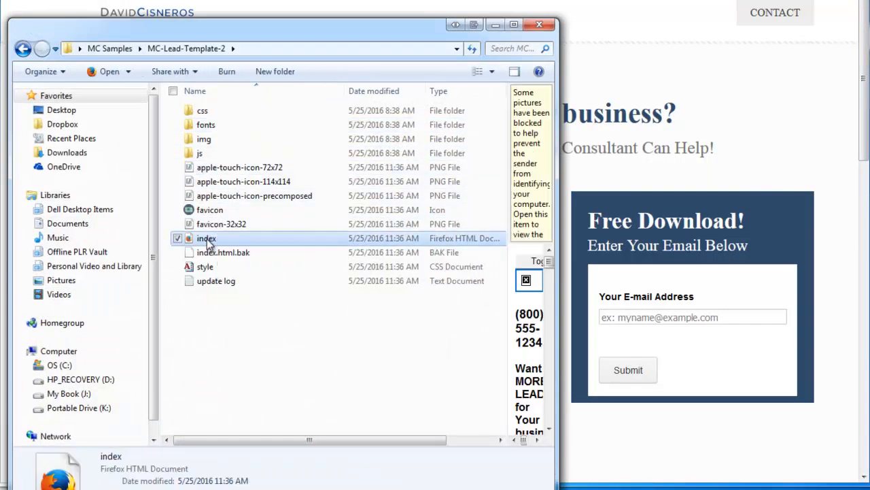
double_click(208, 241)
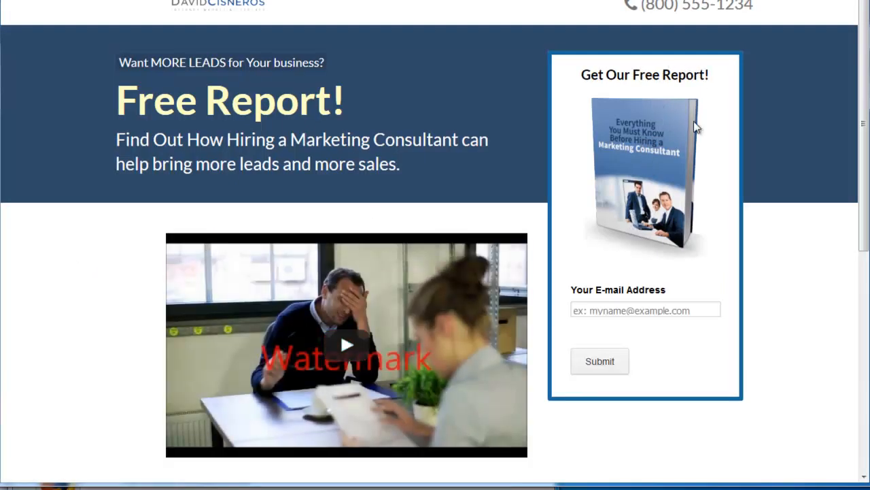
scroll(550, 294, down, 3)
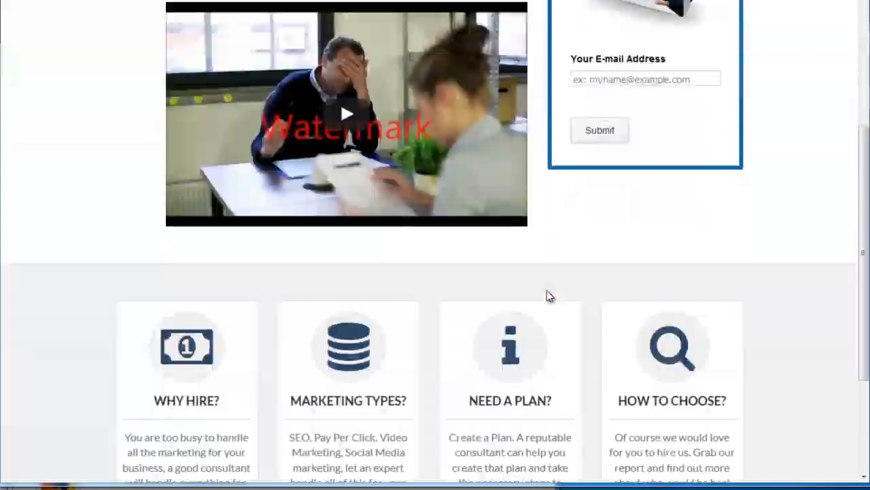
scroll(371, 147, down, 2)
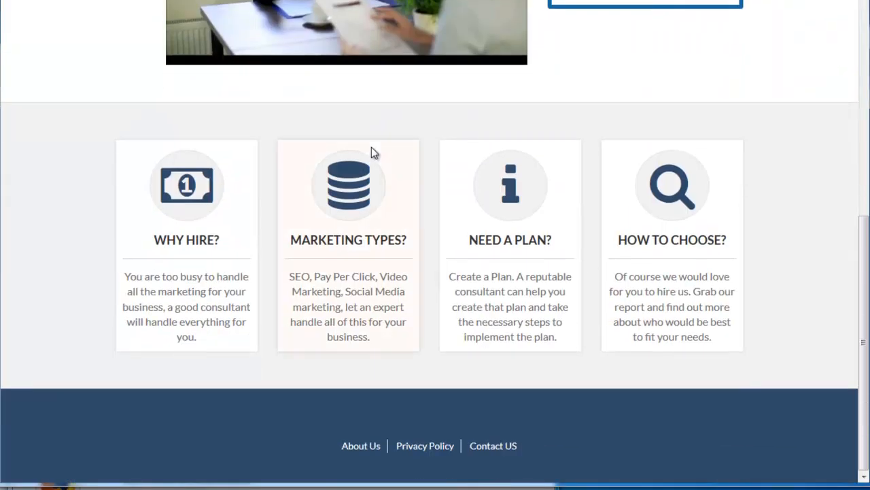
scroll(372, 147, up, 5)
- Open the index page of a third lead template from MC Samples and review its video, form and numbered points
key(alt+Tab)
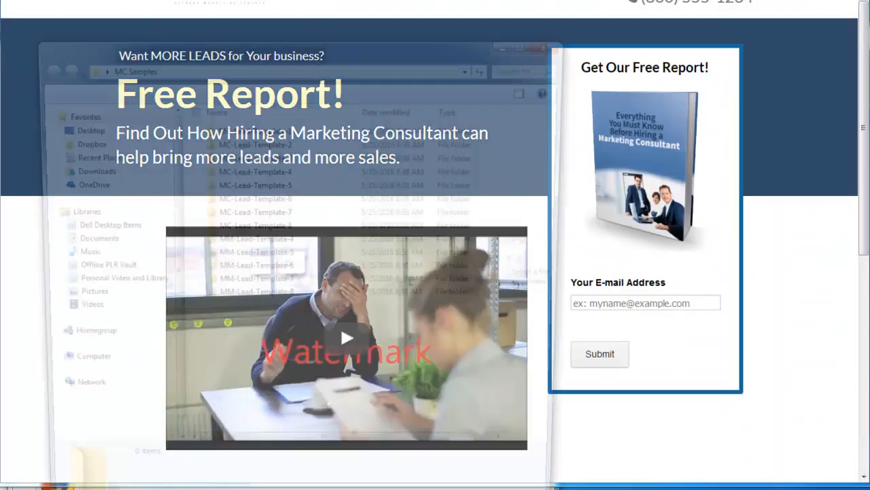
double_click(283, 160)
double_click(223, 255)
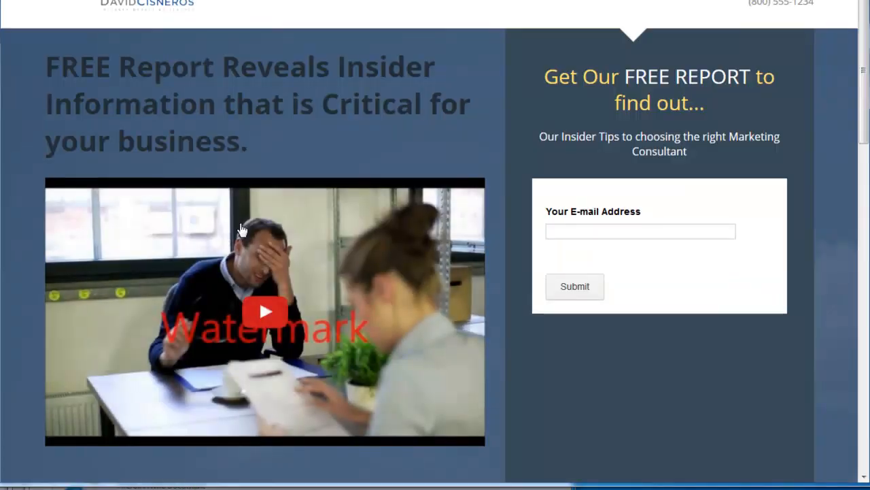
scroll(704, 281, down, 3)
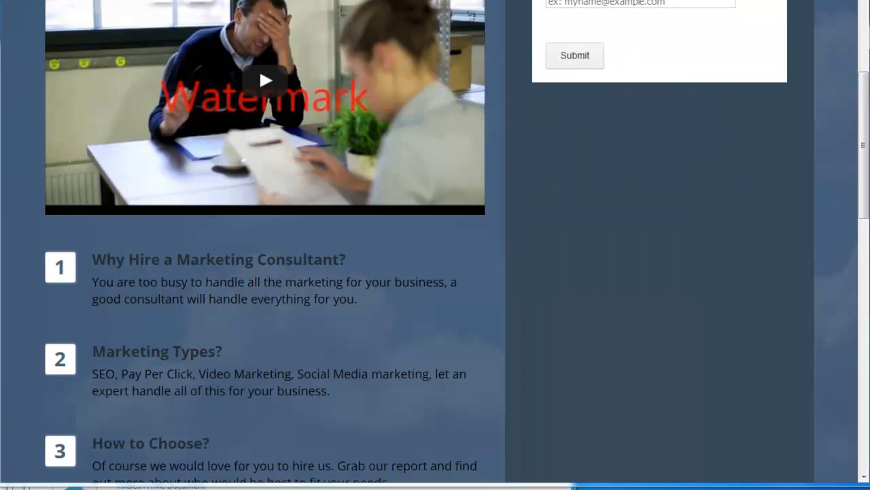
- Return to the MC Samples folder and rename MC-Lead-Template-1 as 1
key(alt+Tab)
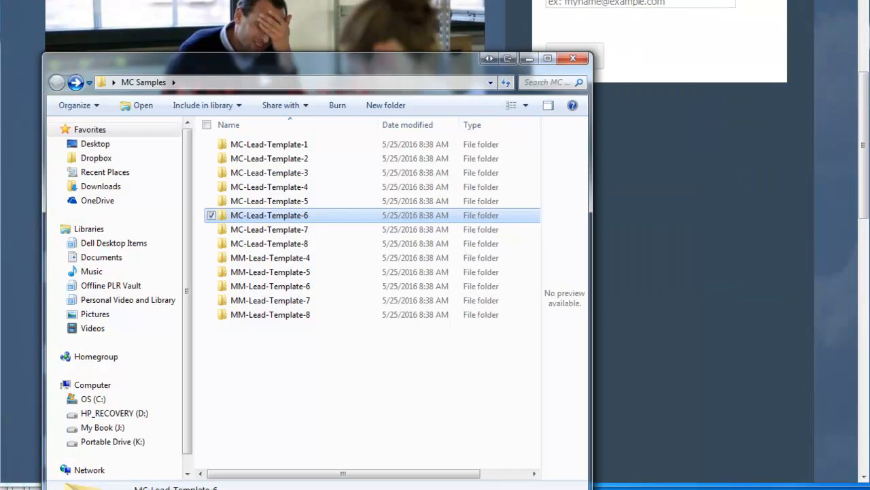
click(266, 146)
click(263, 145)
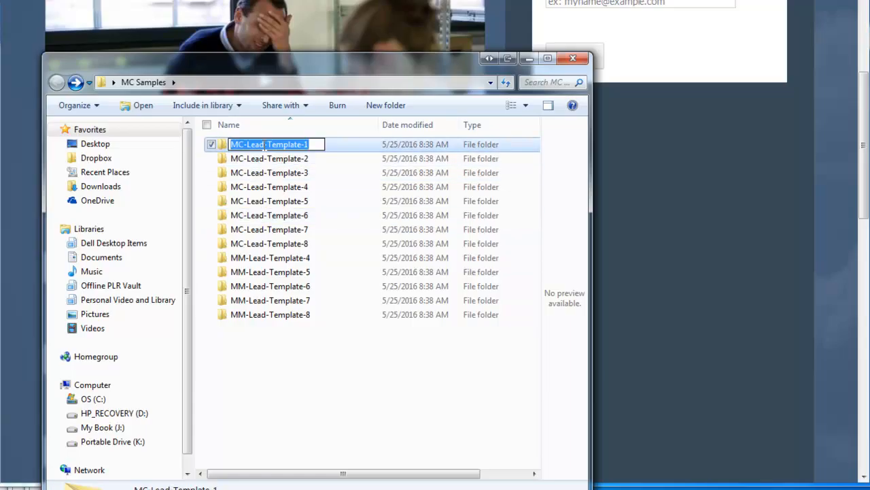
text(1)
click(277, 362)
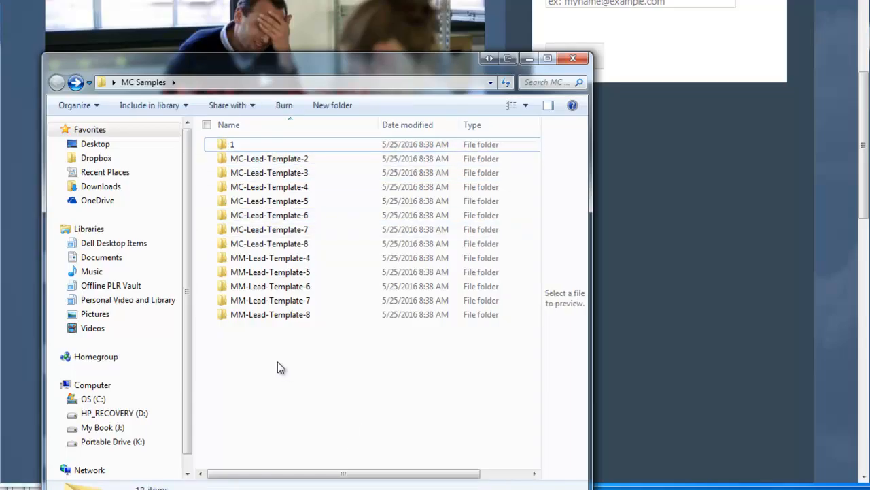
- Rename the template folder 1 in MC Samples as mc1
click(247, 145)
click(248, 145)
text(MC)
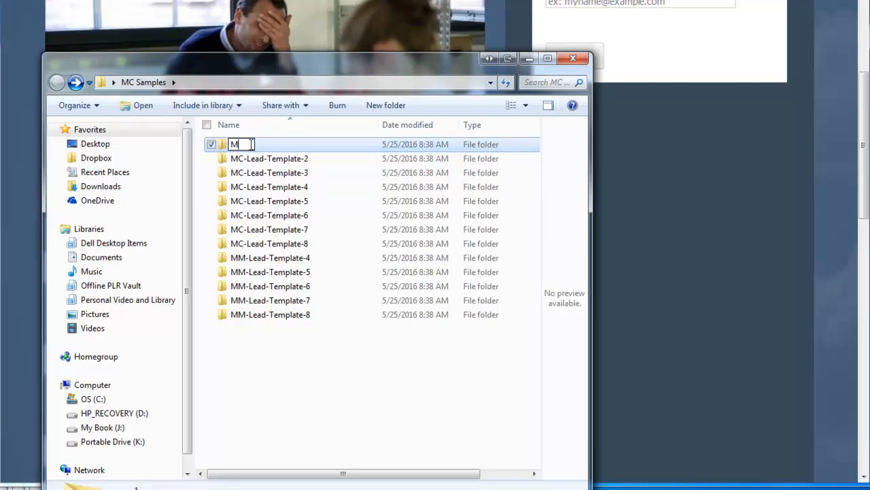
key(BackSpace)
key(BackSpace)
text(mc1)
key(Return)
click(291, 386)
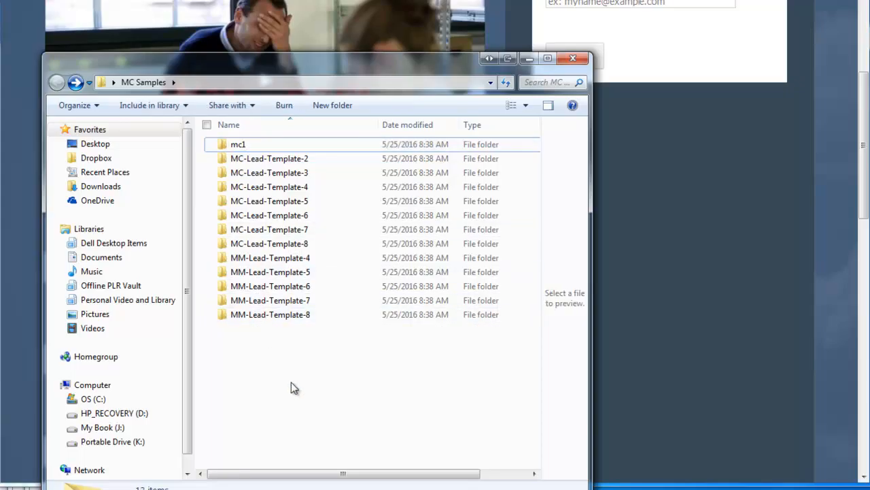
- Switch to the FTP client in the browser and place the MC Samples folder window beside it
drag(458, 69, 869, 58)
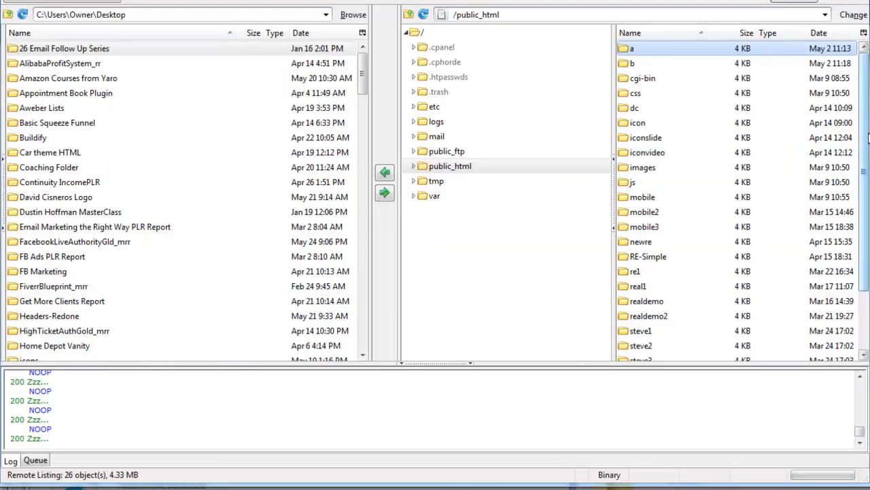
drag(867, 120, 631, 119)
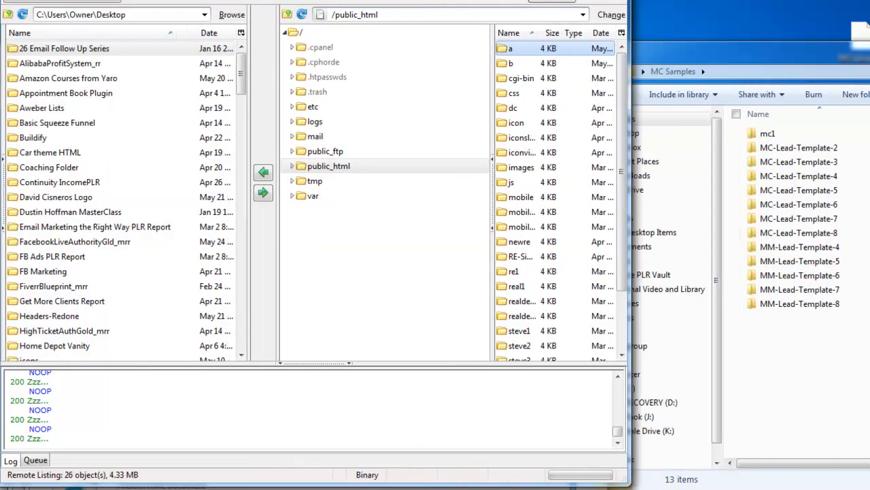
drag(316, 1, 313, 0)
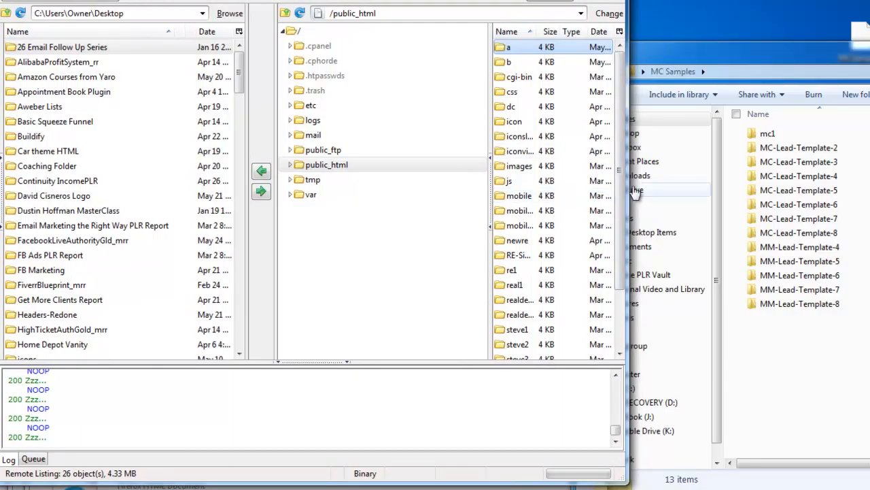
drag(743, 59, 797, 22)
drag(627, 189, 862, 185)
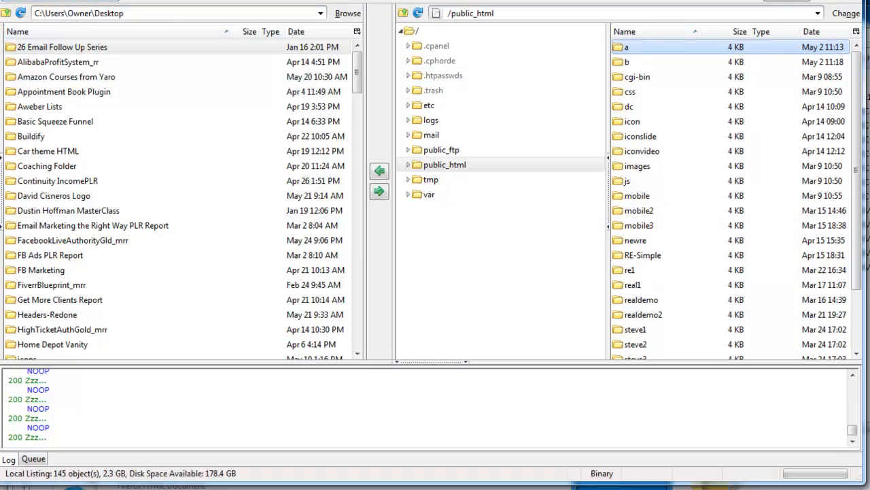
- Try to open mobiledemo.online/mc1 in the browser to check whether the page exists on the server
click(68, 0)
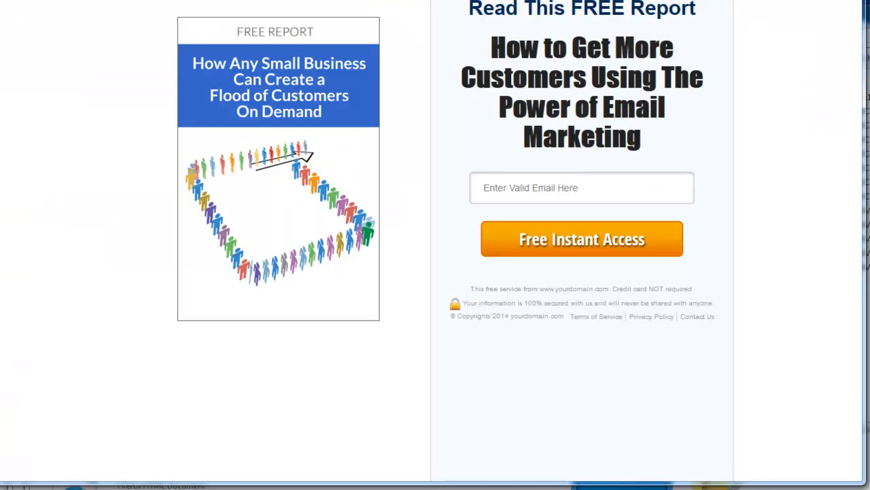
key(BackSpace)
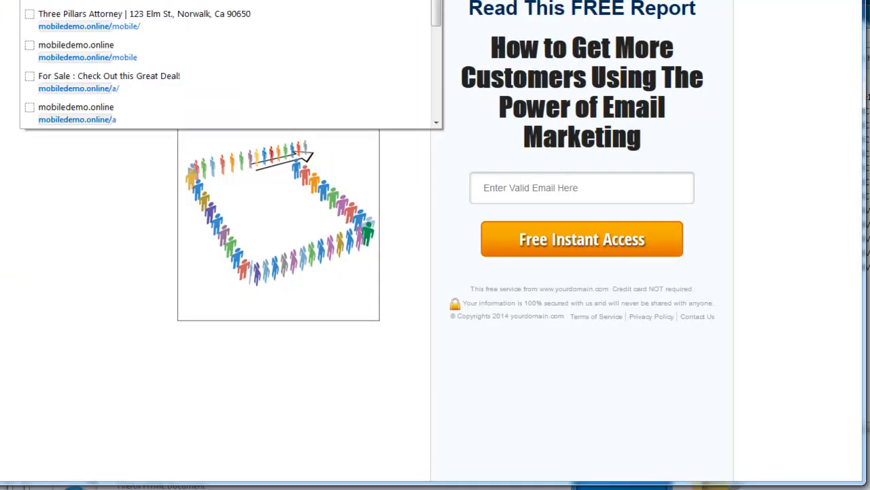
text(mc1)
key(Return)
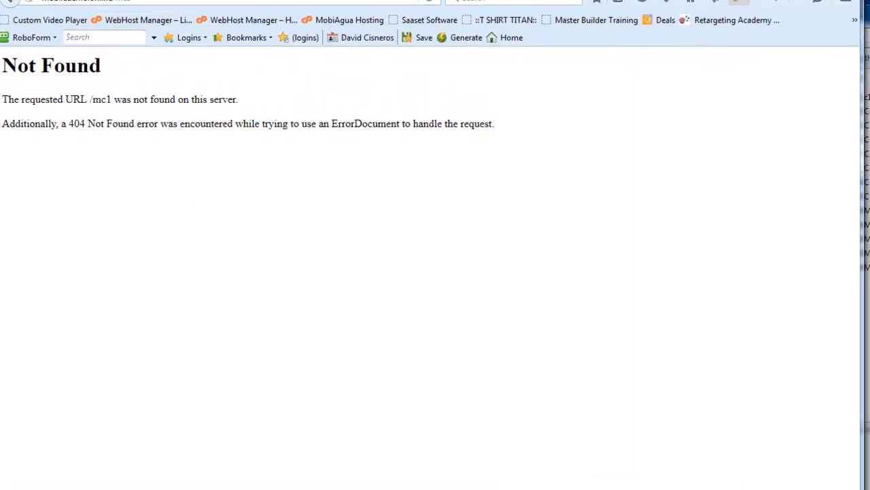
- Return to the FTP client, widen the remote public_html file list and look through its contents
click(868, 129)
drag(829, 18, 802, 115)
click(639, 100)
click(293, 0)
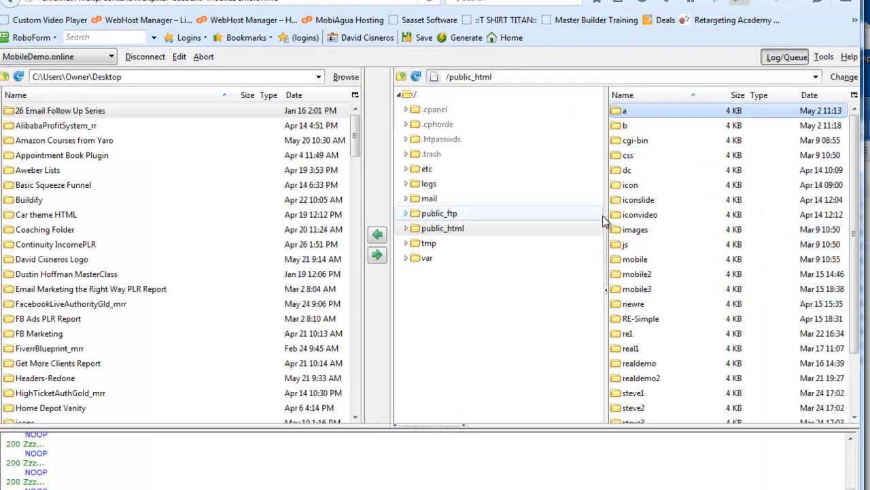
drag(605, 210, 478, 211)
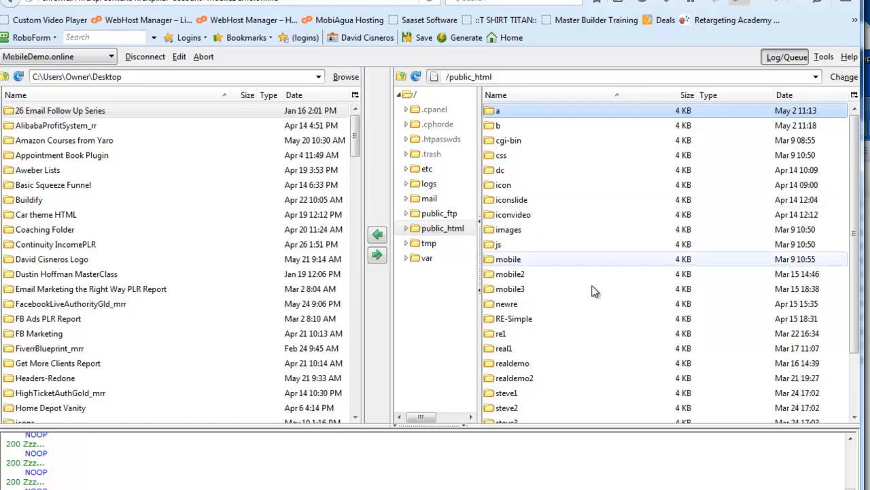
scroll(597, 291, down, 2)
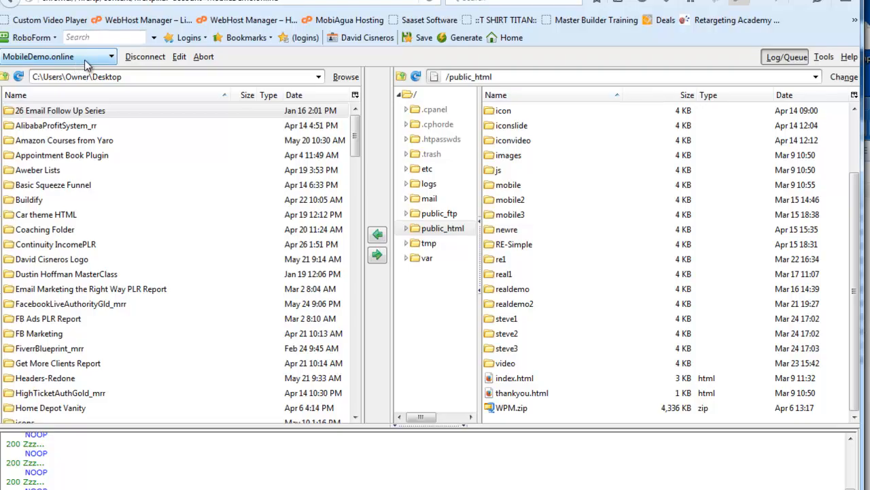
- Open the connection settings of the MobileDemo.online account, review the host, login and password fields, and close them
click(179, 57)
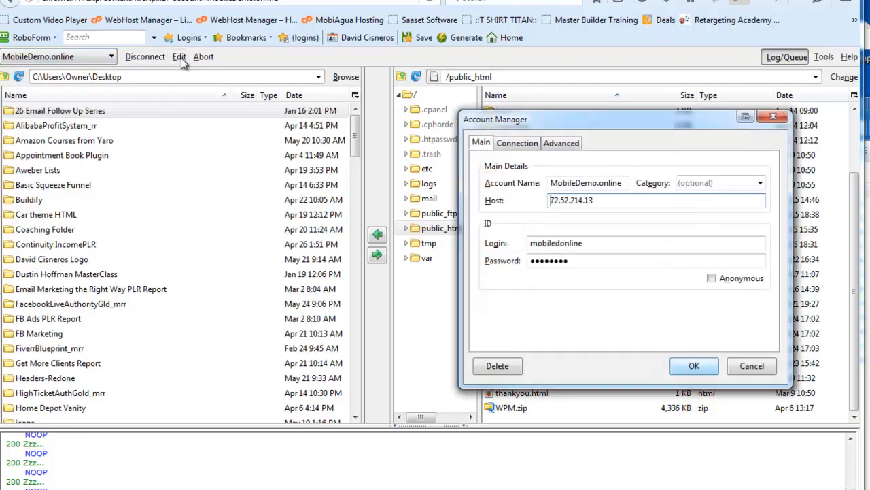
drag(621, 126, 490, 121)
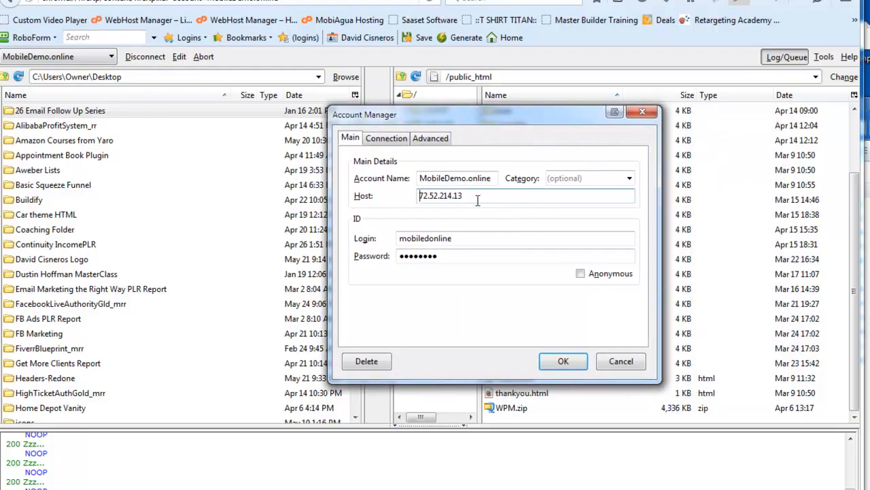
drag(469, 196, 412, 197)
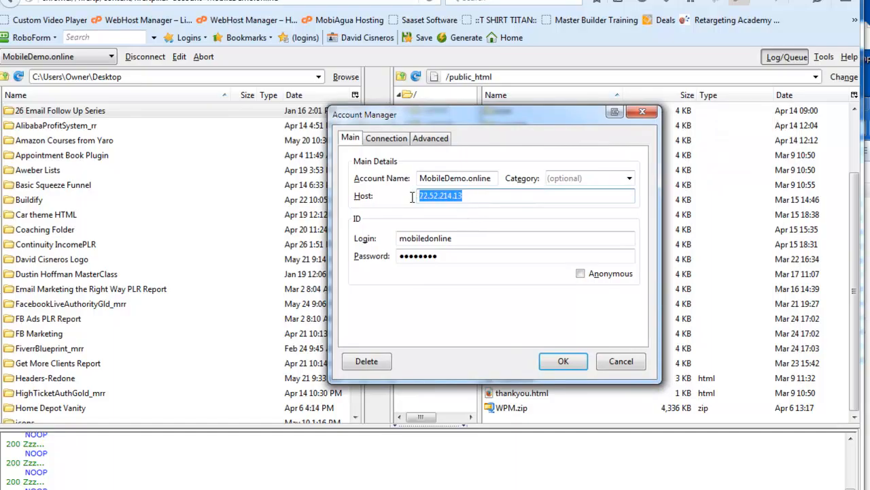
drag(463, 240, 380, 238)
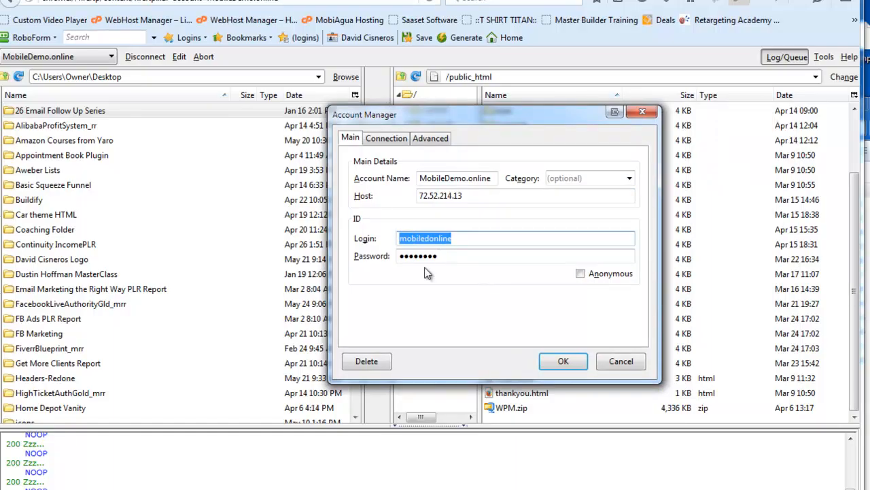
click(570, 364)
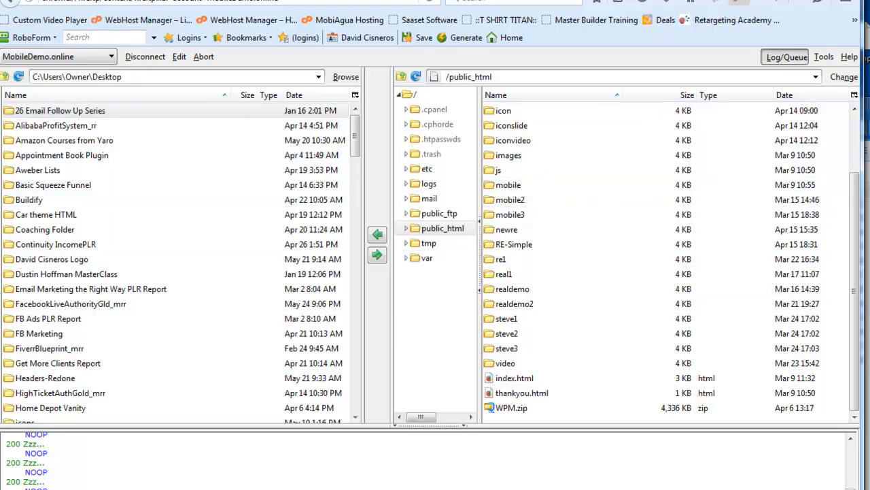
- Upload the mc1 folder from MC Samples into public_html on the server and bring the transfer progress into view
click(868, 122)
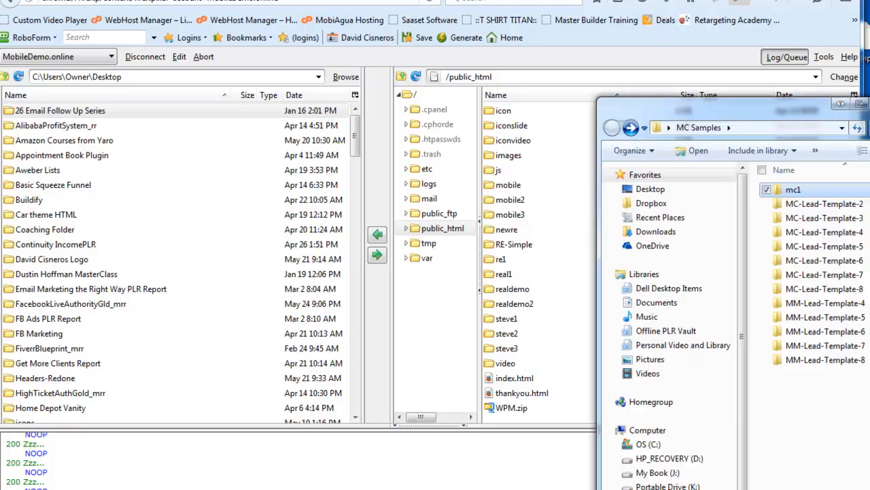
drag(820, 109, 869, 66)
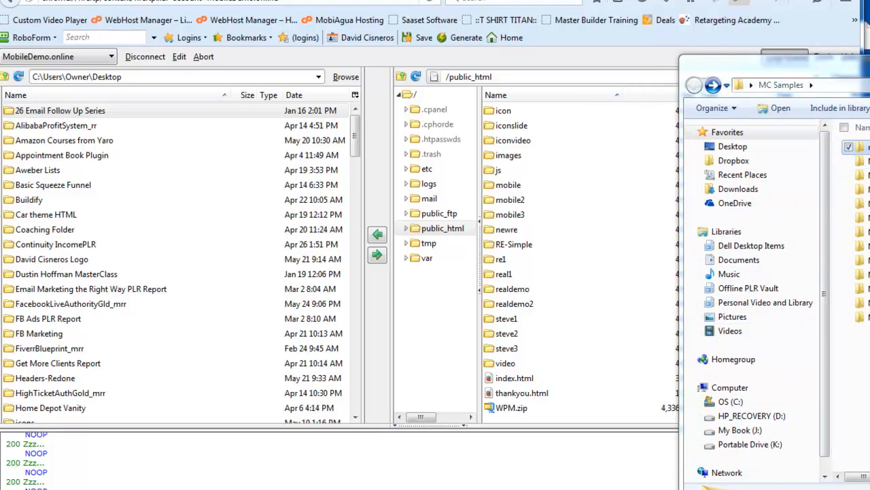
drag(860, 146, 516, 396)
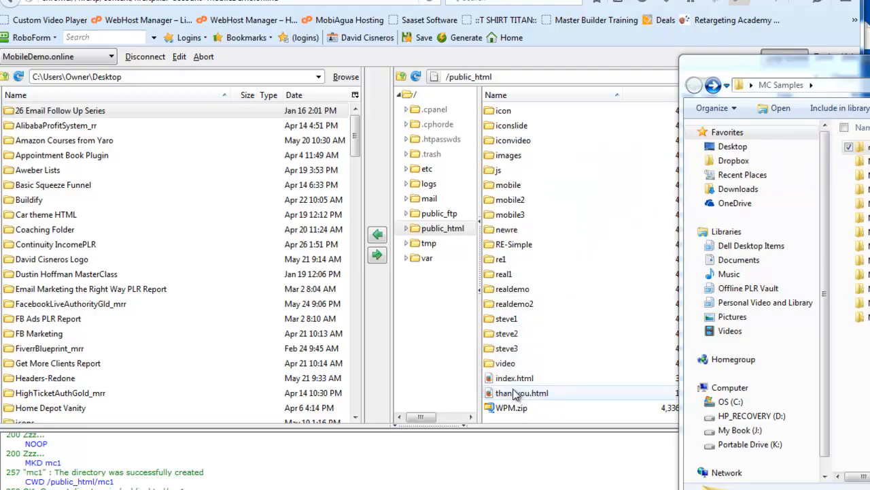
click(550, 479)
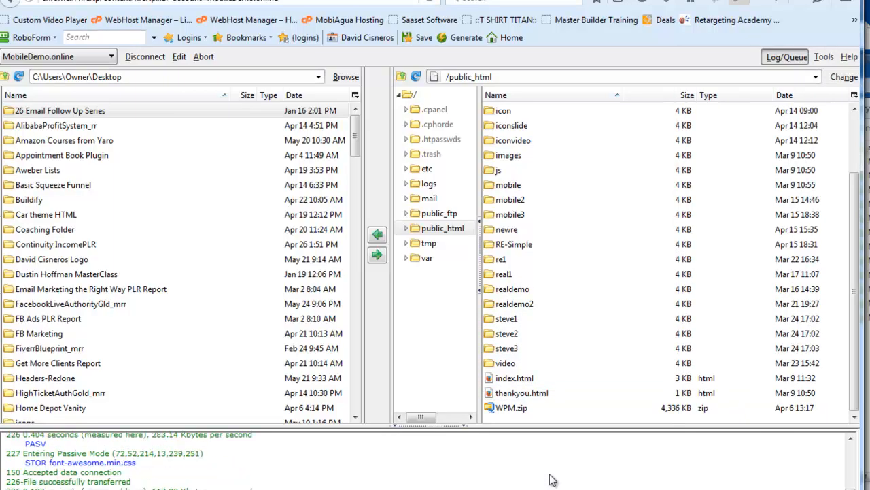
drag(482, 489, 482, 436)
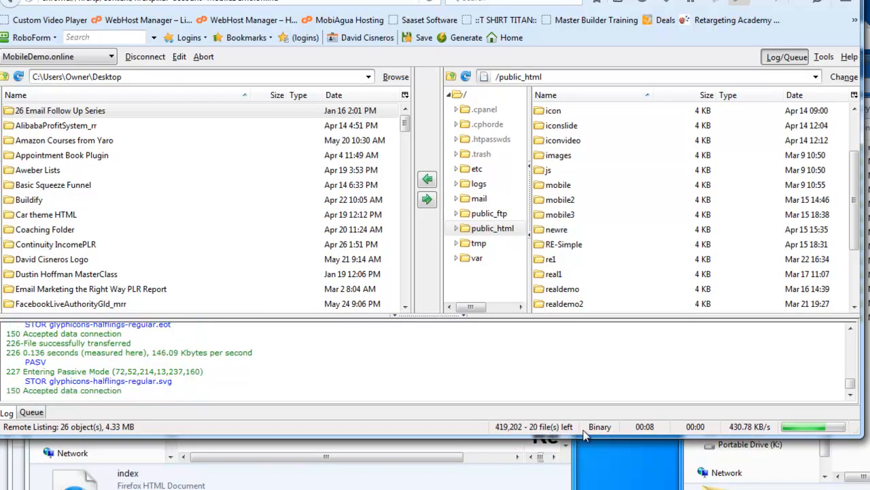
- Find the uploaded mc1 folder in the remote list, inspect its files and return to public_html
drag(858, 202, 855, 259)
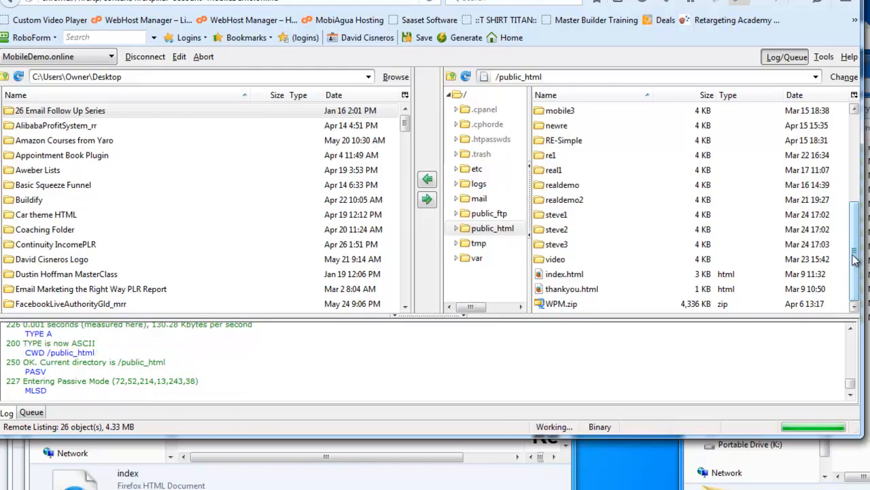
scroll(682, 181, up, 1)
scroll(682, 181, up, 2)
double_click(554, 201)
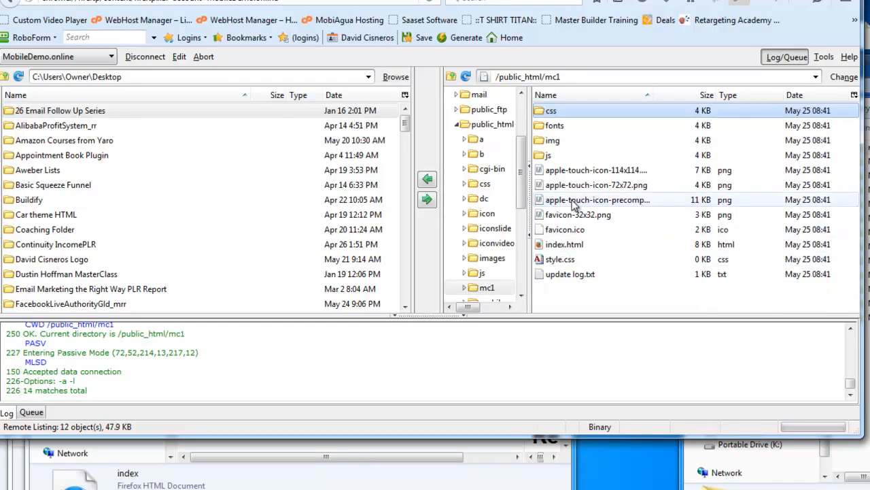
click(451, 76)
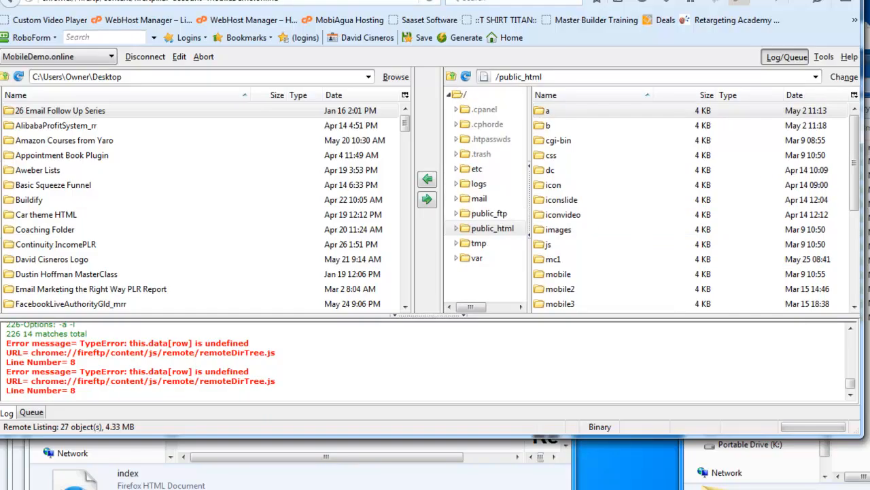
- Reload mobiledemo.online/mc1 in a wider browser window and review the live page down to the footer and back up
key(ctrl+Tab)
drag(358, 0, 362, 0)
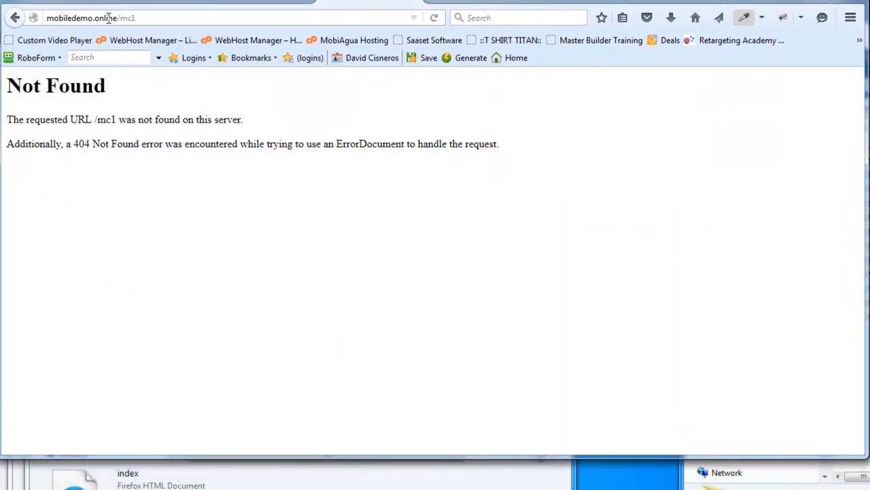
click(434, 19)
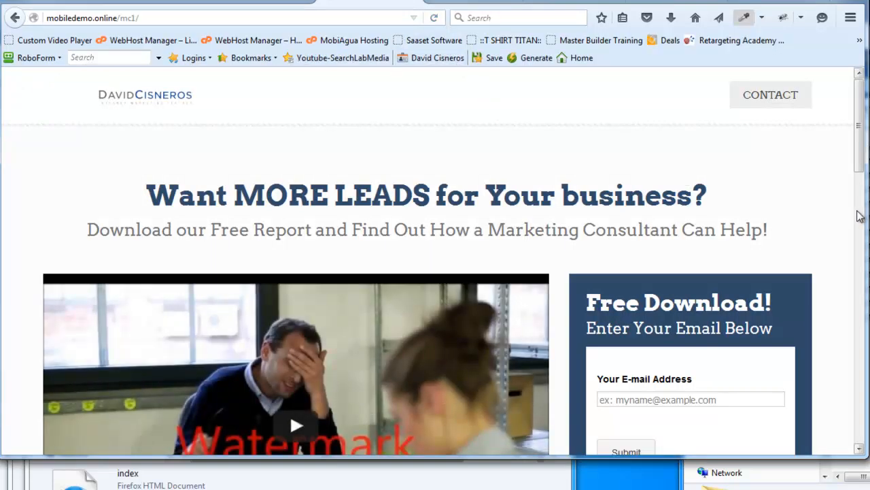
drag(866, 219, 869, 220)
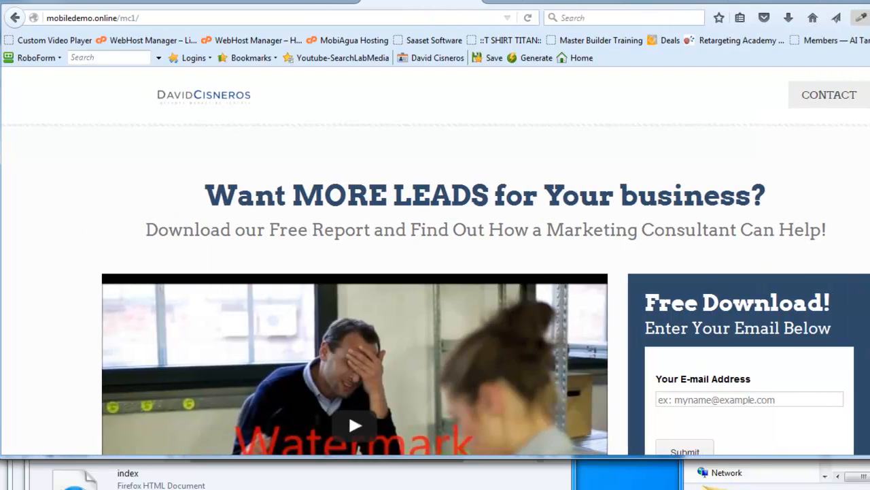
scroll(436, 272, down, 4)
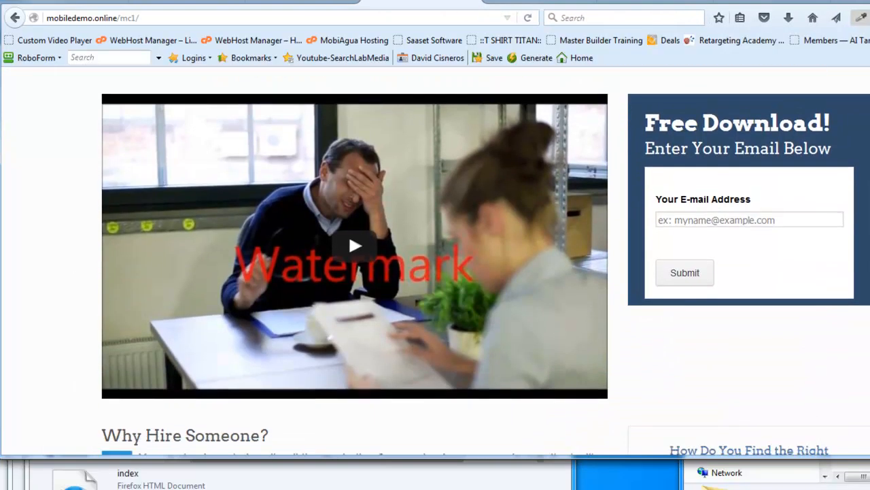
scroll(435, 272, down, 5)
scroll(435, 272, down, 3)
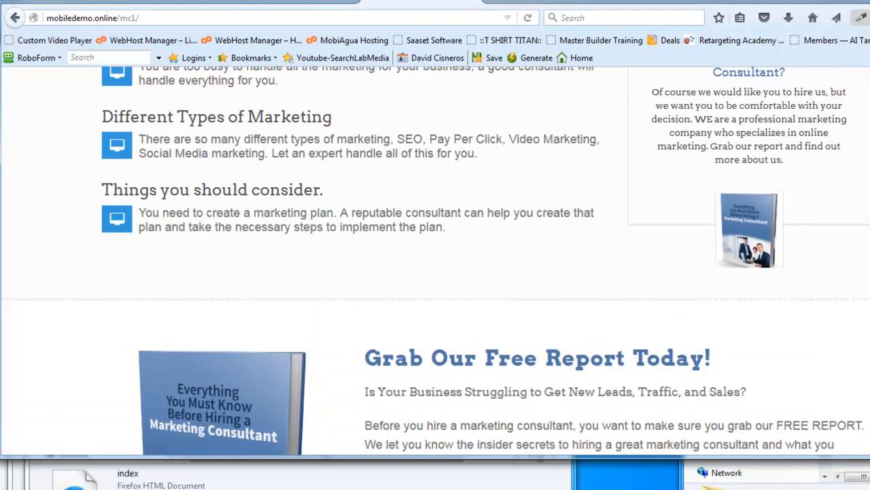
scroll(435, 272, down, 5)
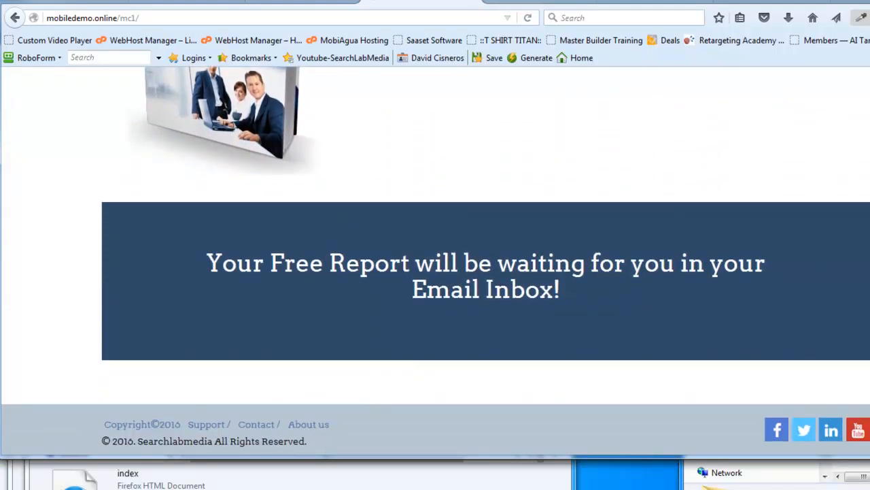
scroll(435, 265, up, 13)
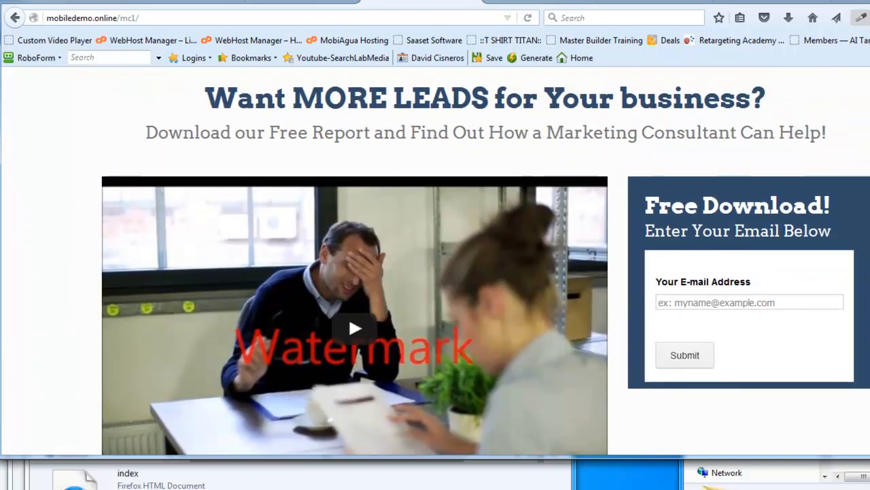
scroll(435, 272, up, 2)
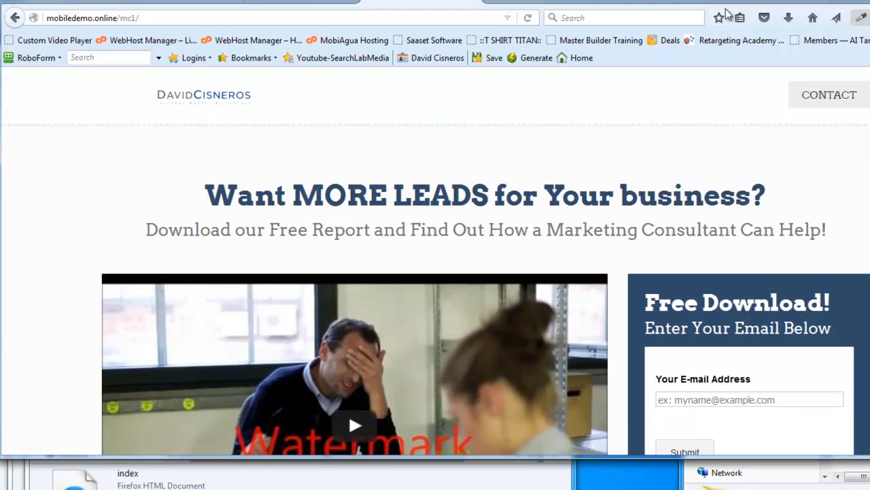
- Return to the Marketing Consultant Lead Page Software page with the template download link
drag(544, 2, 483, 0)
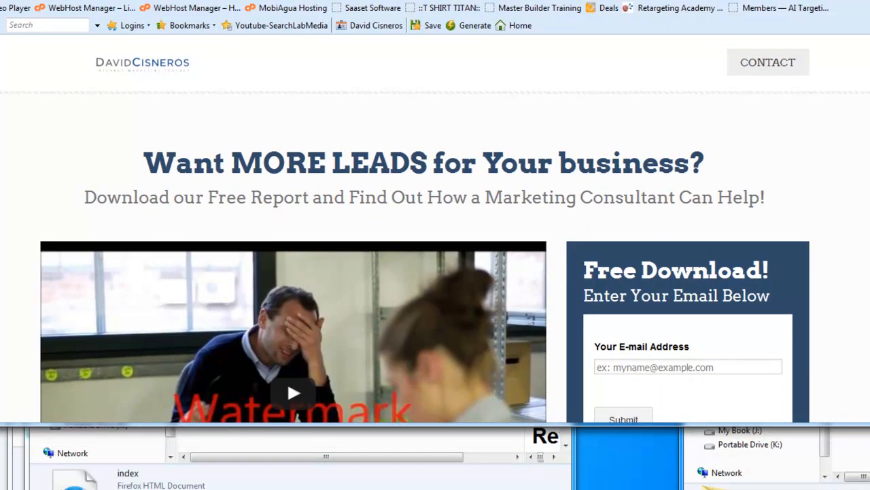
key(ctrl+Tab)
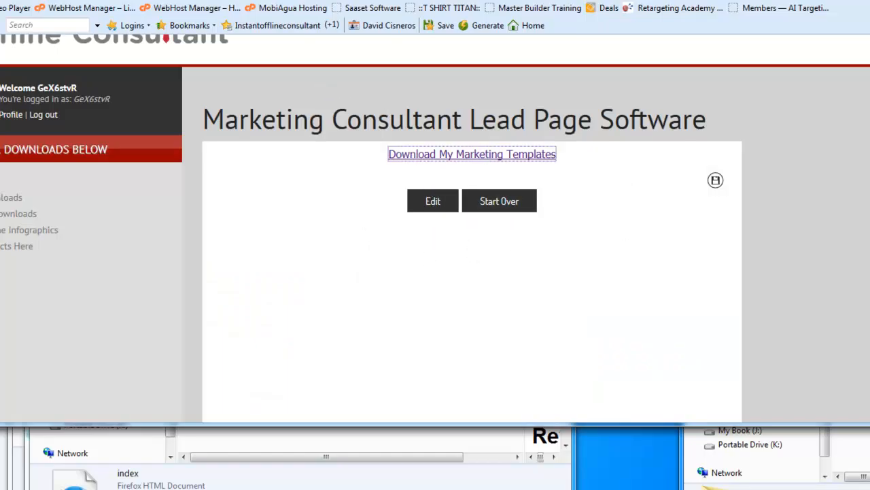
- Move the MC Samples folder window into view, then switch to the FTP client and shift the local pane divider to show full folder names
click(802, 484)
drag(869, 75, 625, 41)
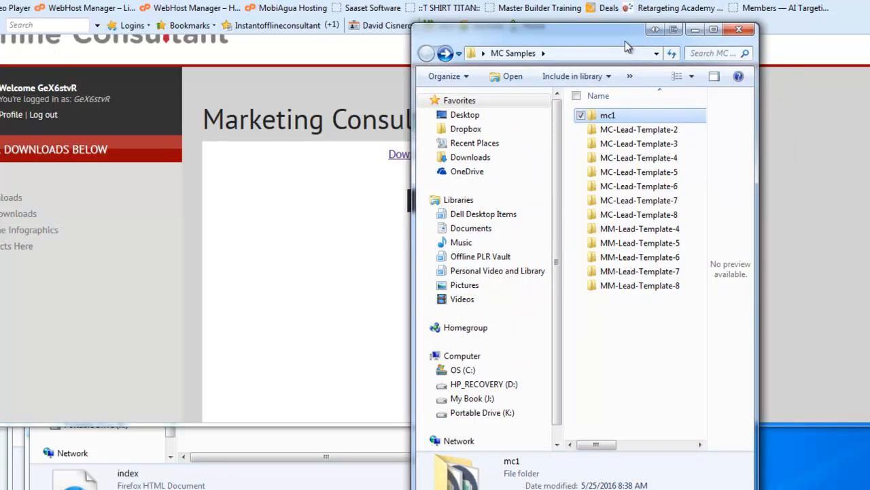
click(286, 1)
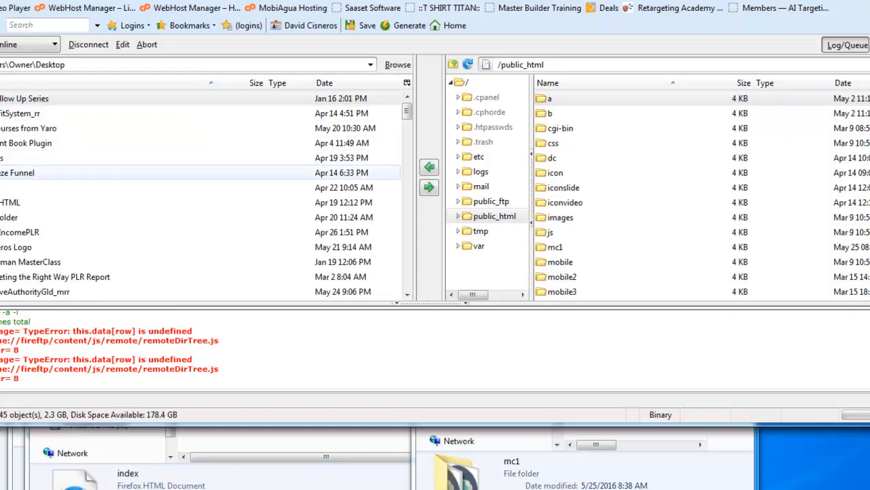
mouse_move(0, 181)
mouse_down()
mouse_move(38, 180)
mouse_move(8, 182)
mouse_up()
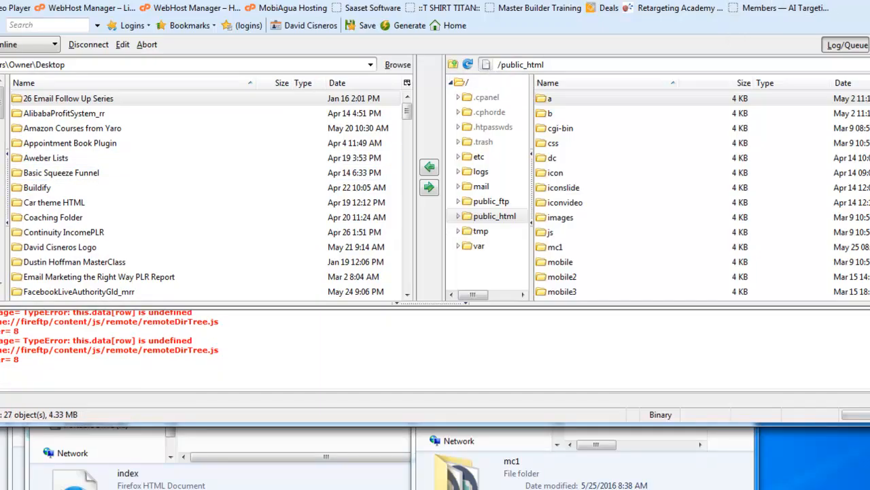
- Search the web for fireftp and open the FireFTP page on Mozilla's Add-ons for Firefox site
click(435, 0)
text(fireft)
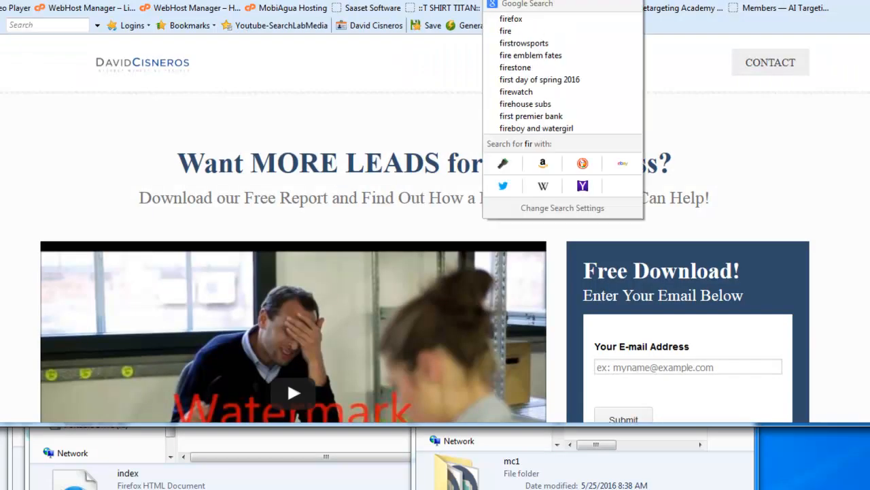
text(p)
key(Return)
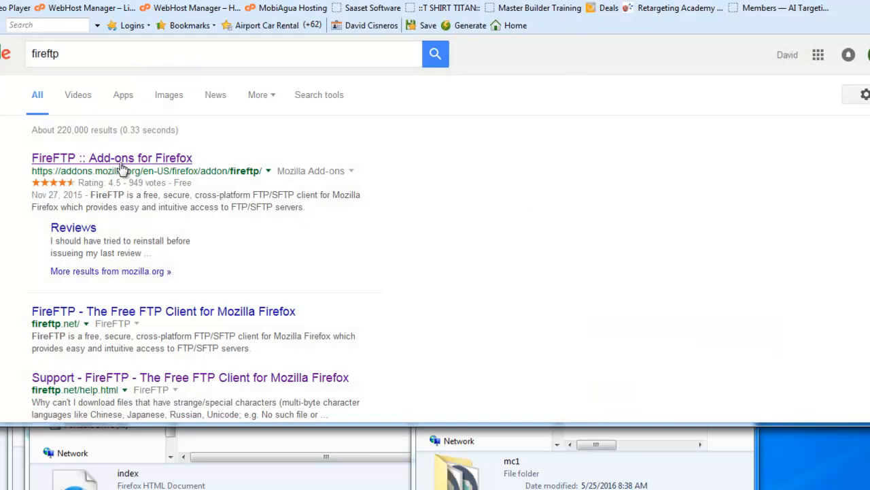
click(181, 163)
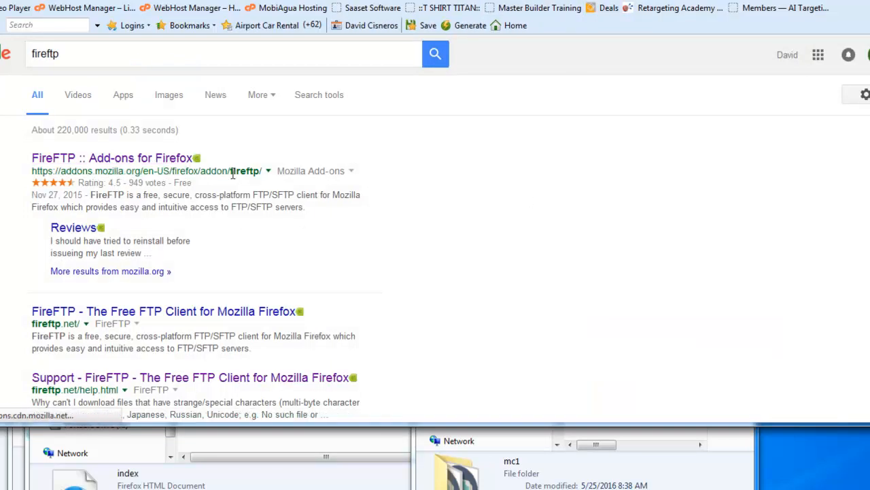
- Review the FireFTP add-on page down to its description and return to the FTP session showing public_html
mouse_move(283, 110)
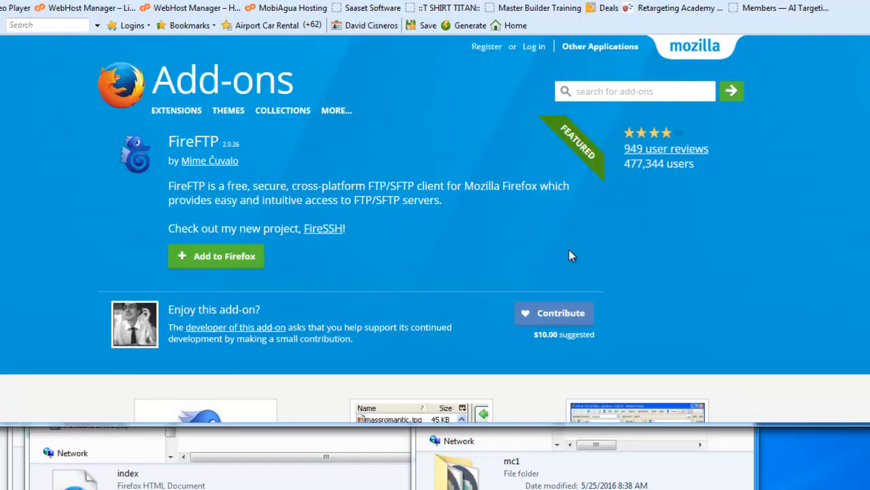
scroll(709, 235, down, 3)
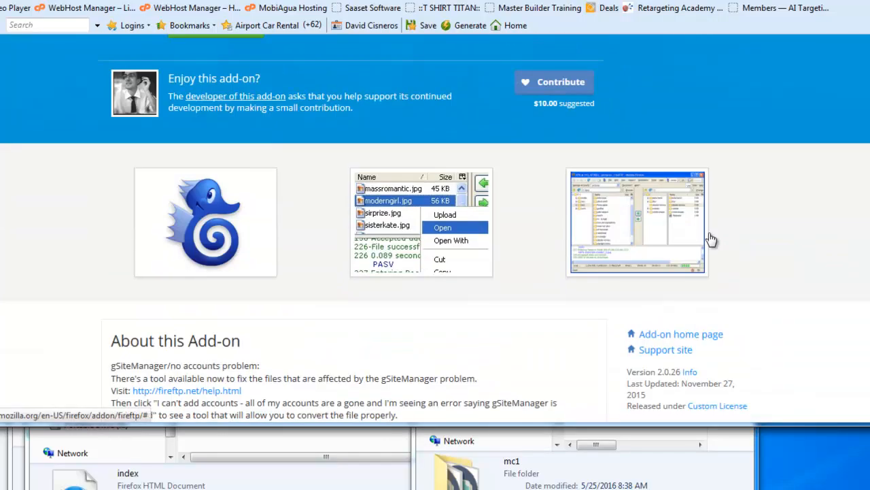
scroll(710, 237, up, 3)
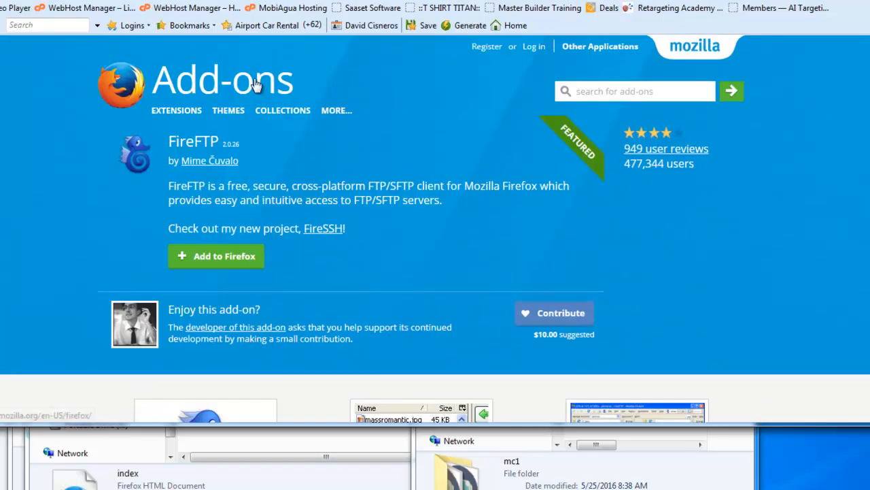
click(225, 1)
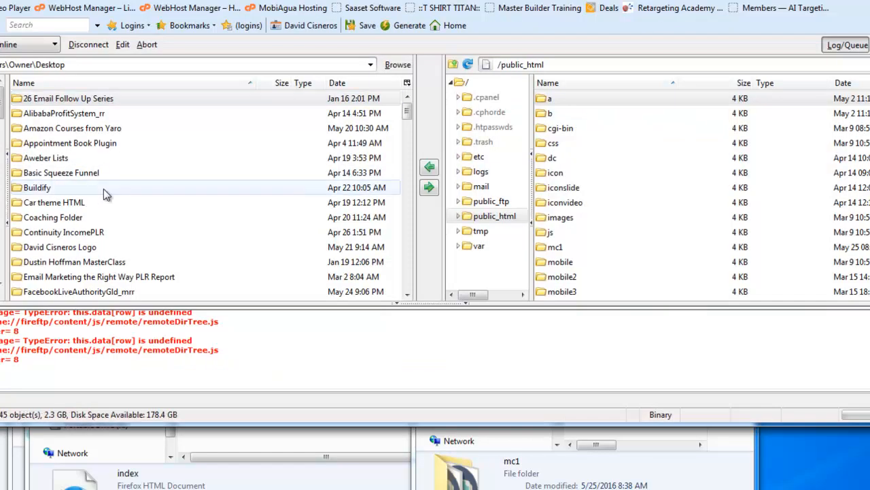